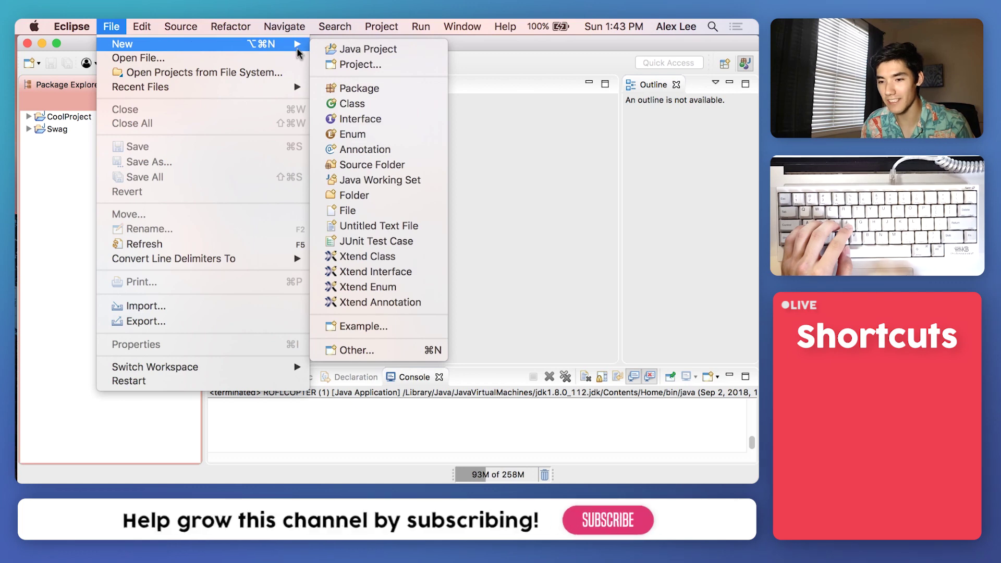
Create the StickAnimation Java project with a StickAnimation class that has a main stub
click(339, 48)
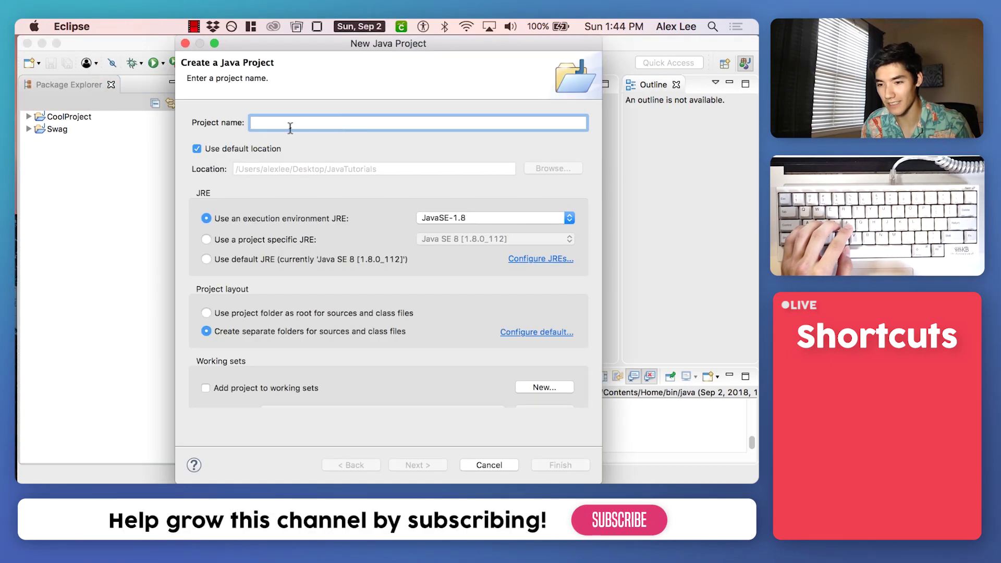
text(Stick)
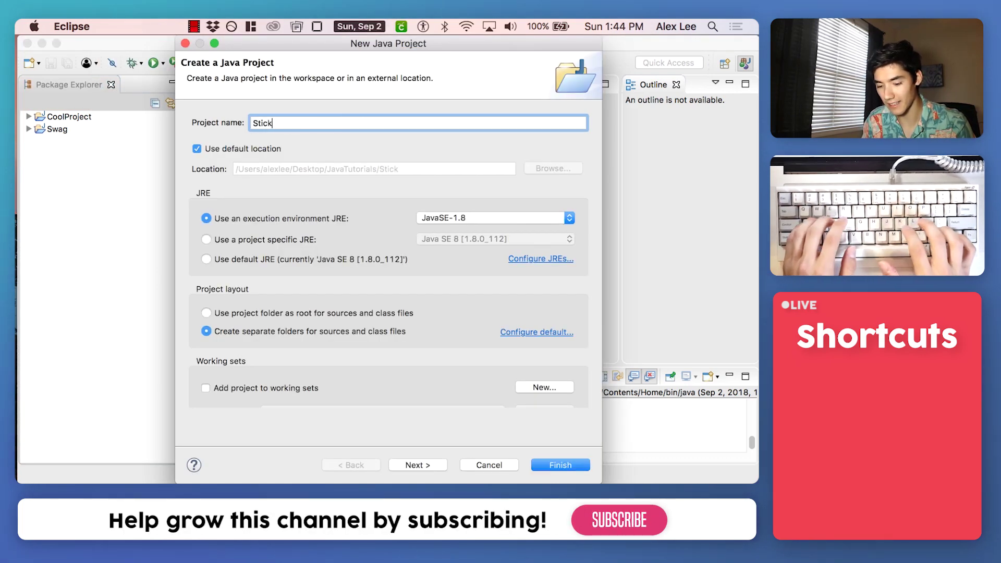
text(Animation)
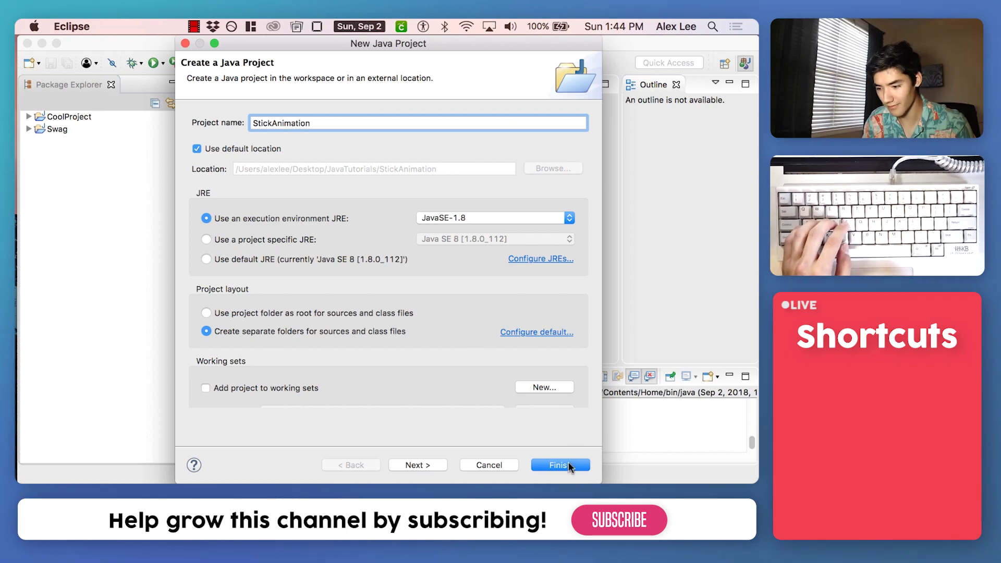
click(560, 466)
right_click(50, 133)
mouse_move(76, 49)
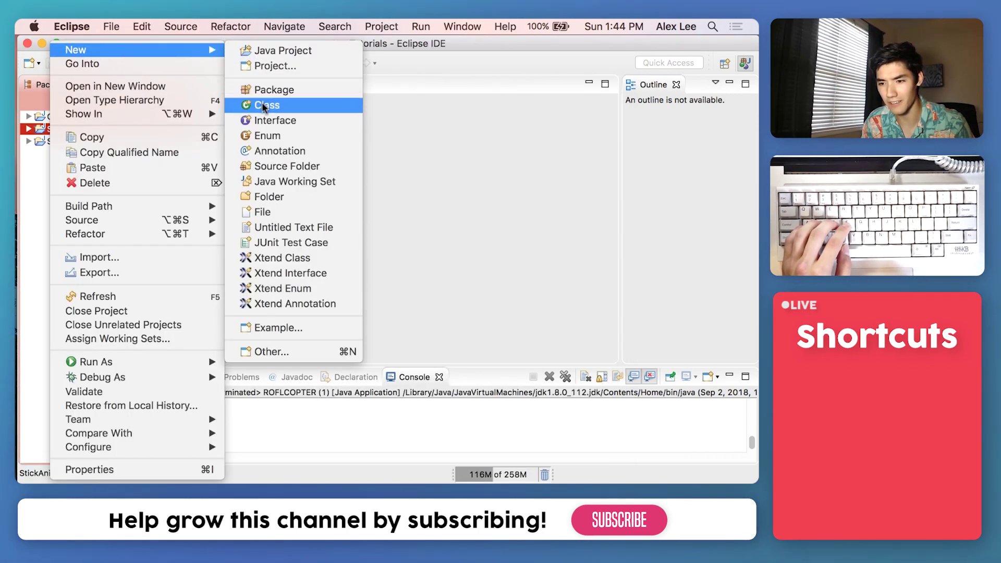
click(263, 105)
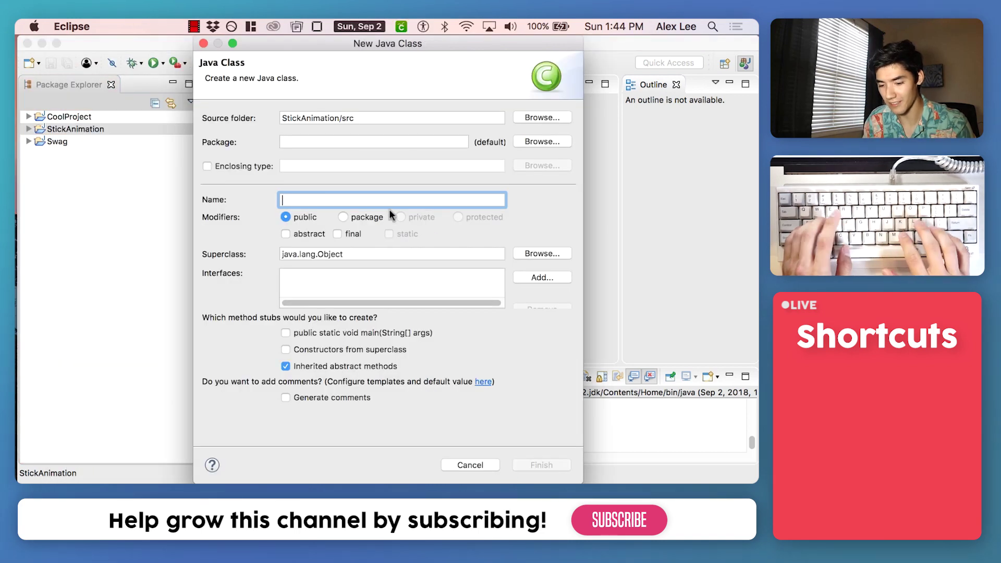
text(StickAnimation)
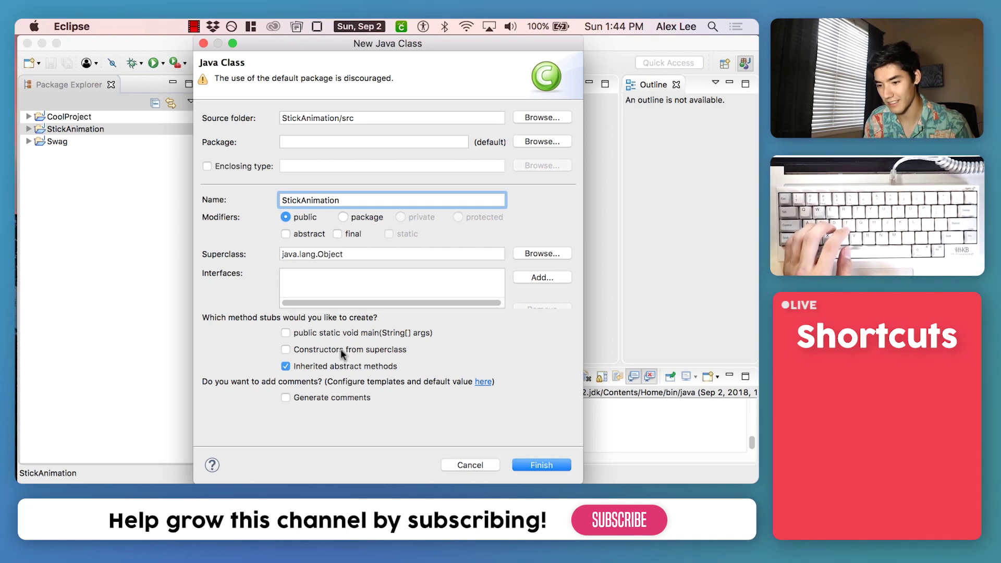
click(541, 466)
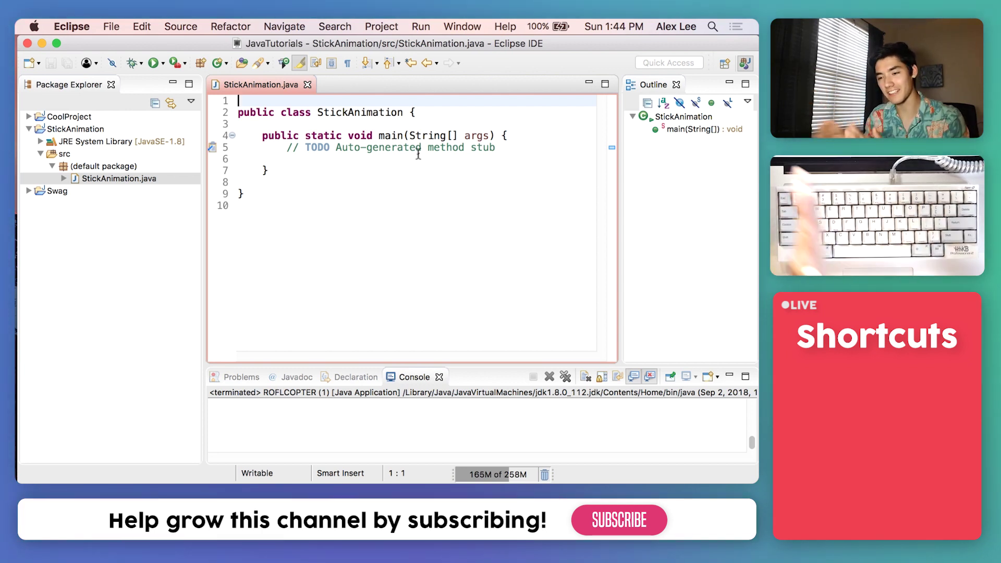
Replace the TODO comment with System.out.println(""); duplicated onto four lines
drag(501, 147, 287, 147)
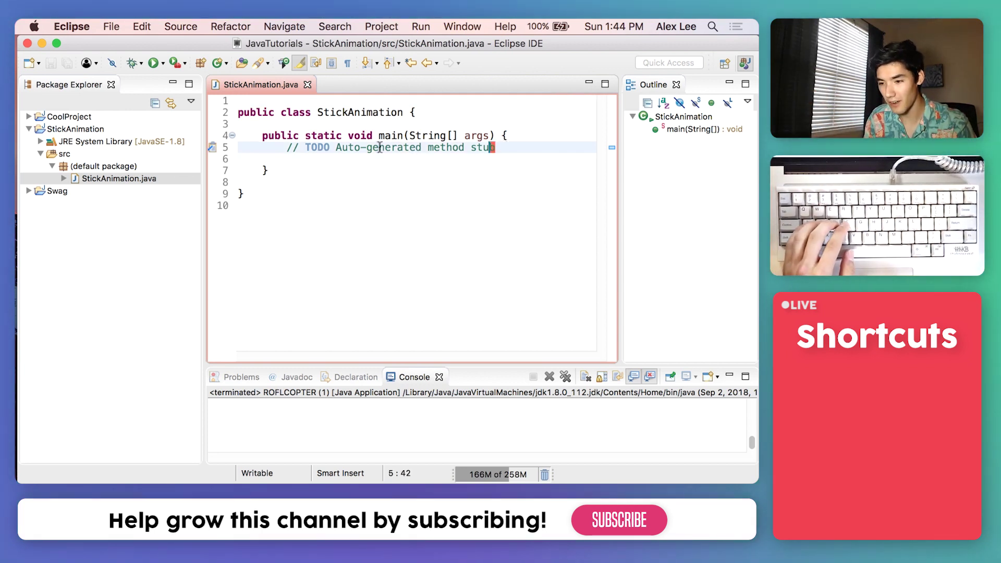
text(S)
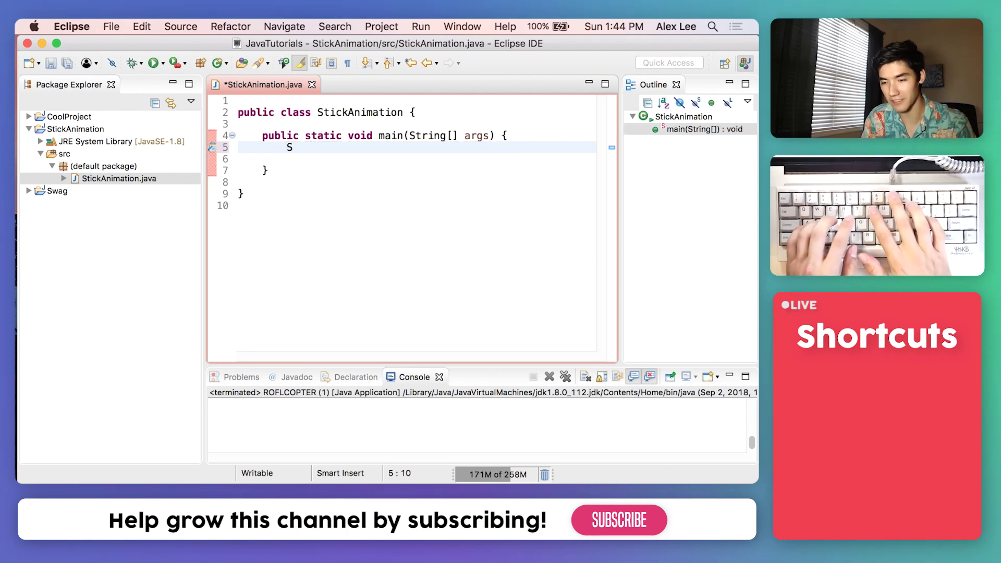
text(ystem.out.pri)
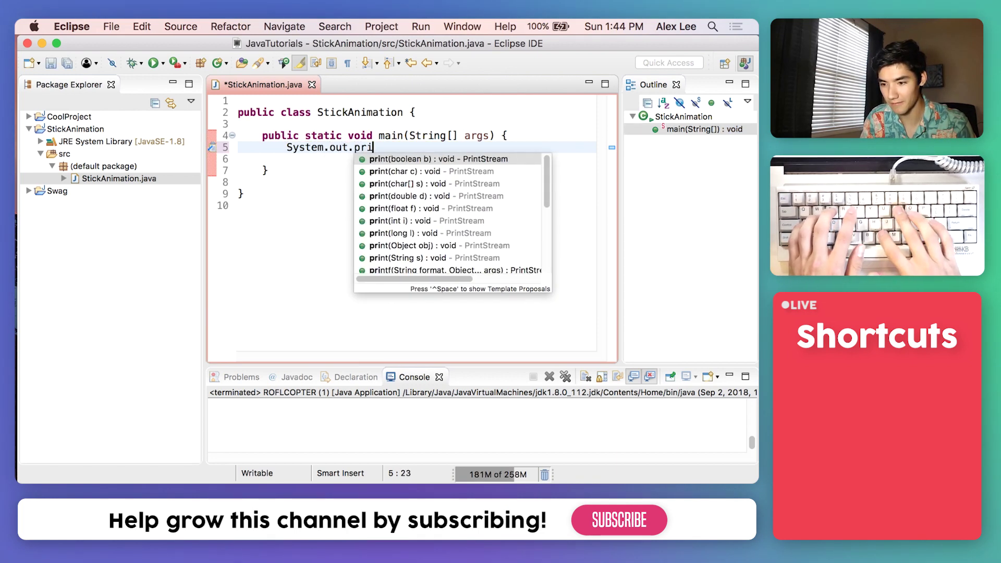
text(ntln(")
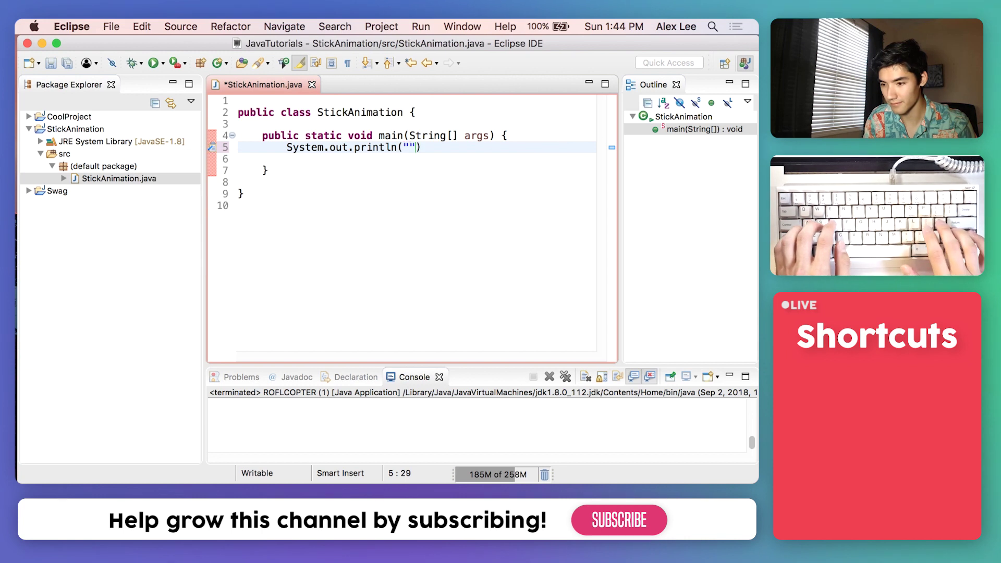
text(;;)
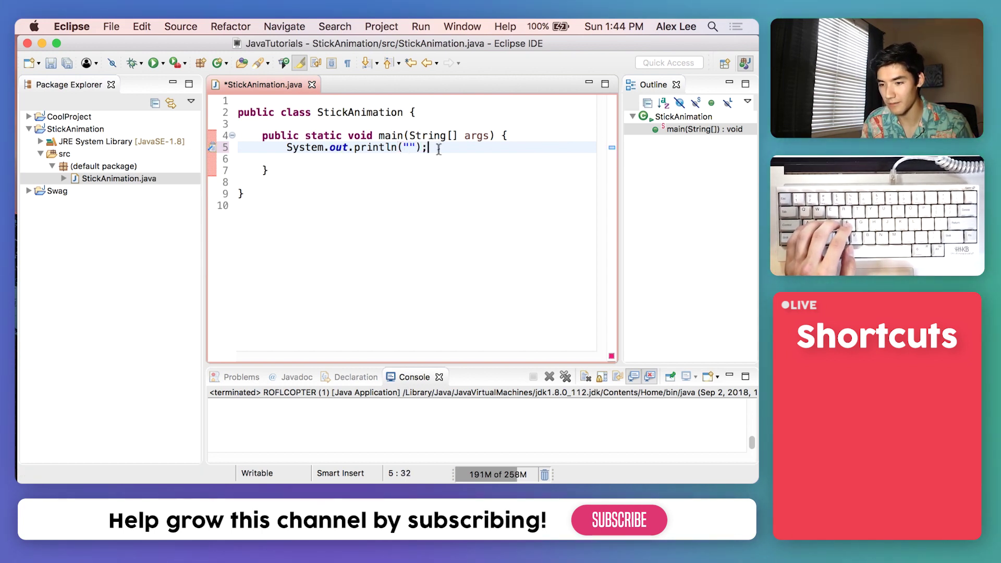
drag(439, 147, 292, 148)
key(super+c)
key(Right)
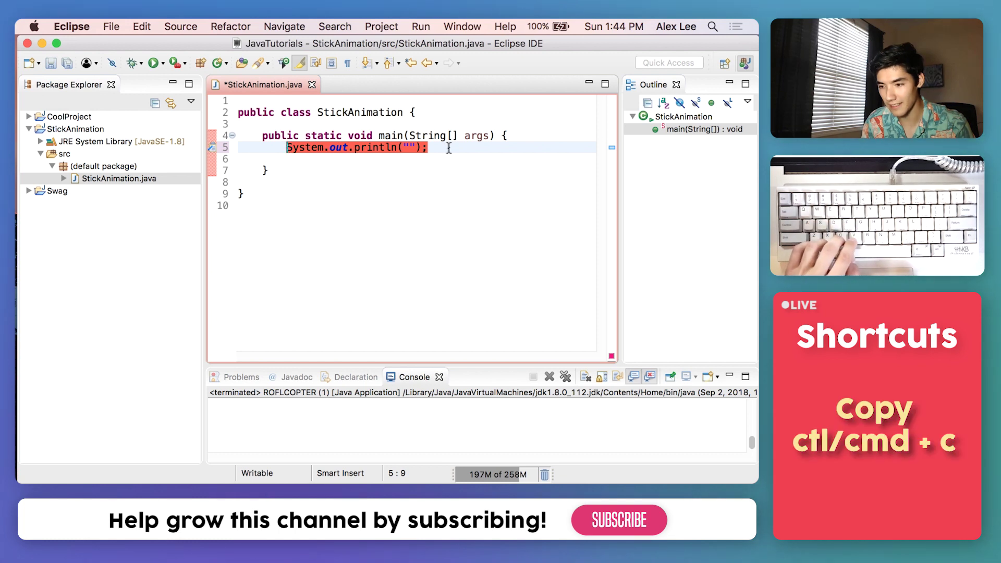
key(Return)
key(super+v)
key(Return)
key(super+v)
key(Return)
key(super+v)
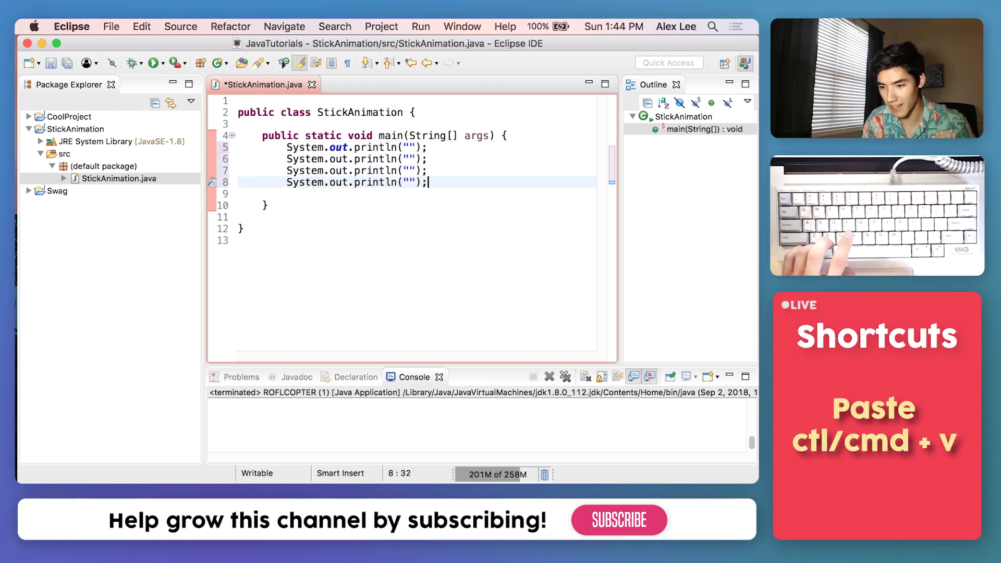
Copy the run of spaces inside the first println string
click(408, 148)
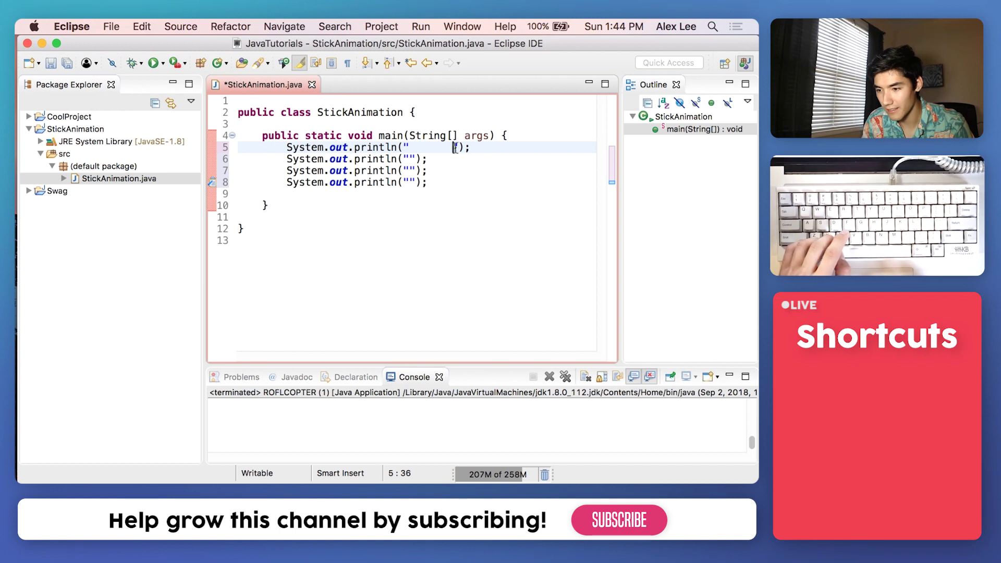
drag(452, 148, 410, 147)
key(super+c)
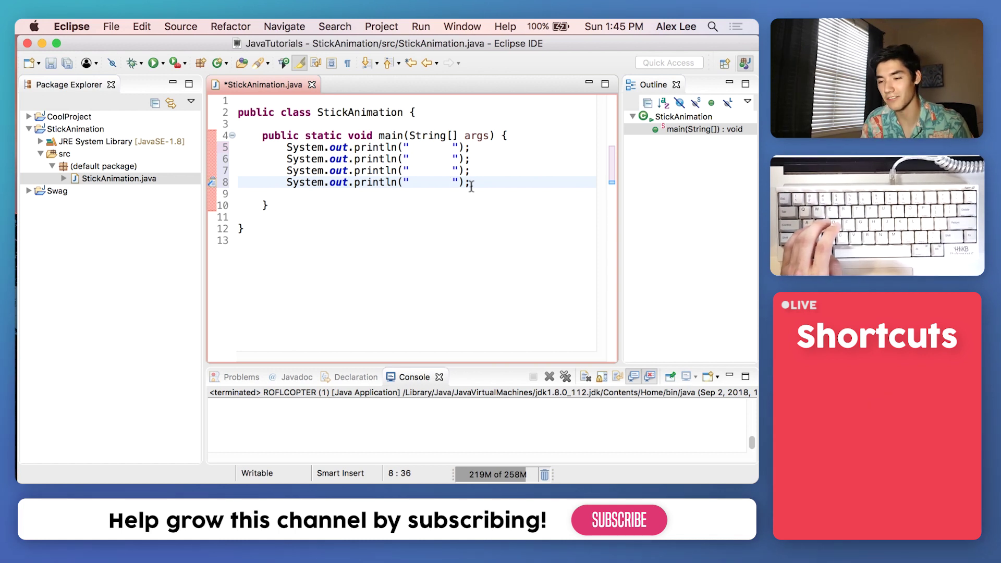
Finish the body, escaped-backslash legs and '/' foot strings, then save
click(427, 148)
text(0)
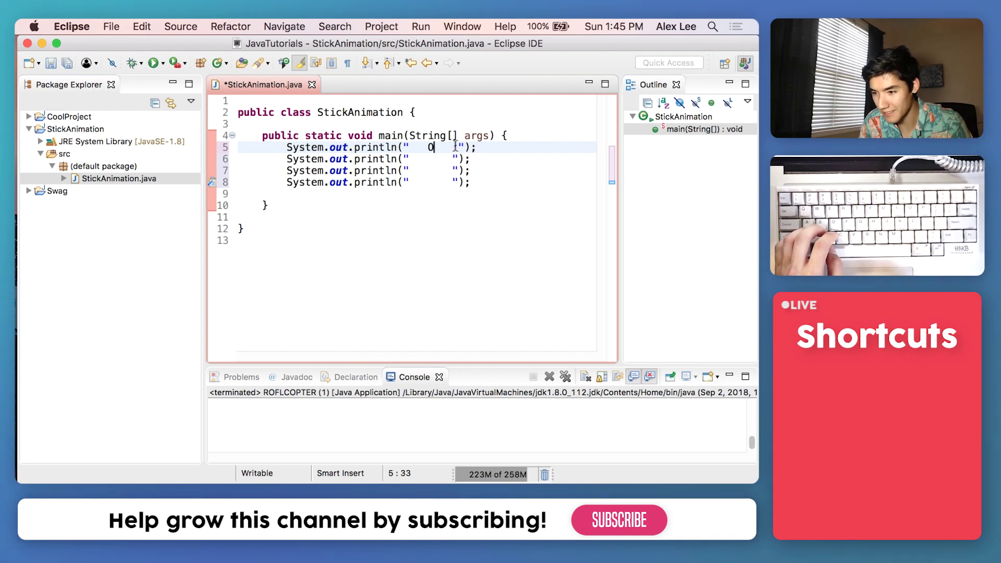
click(430, 160)
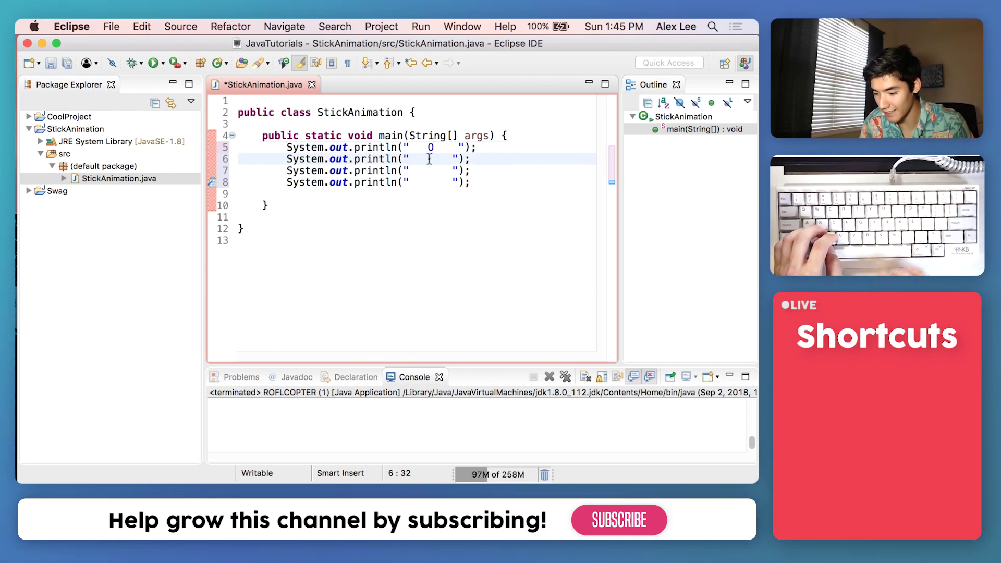
text(|)
key(Left)
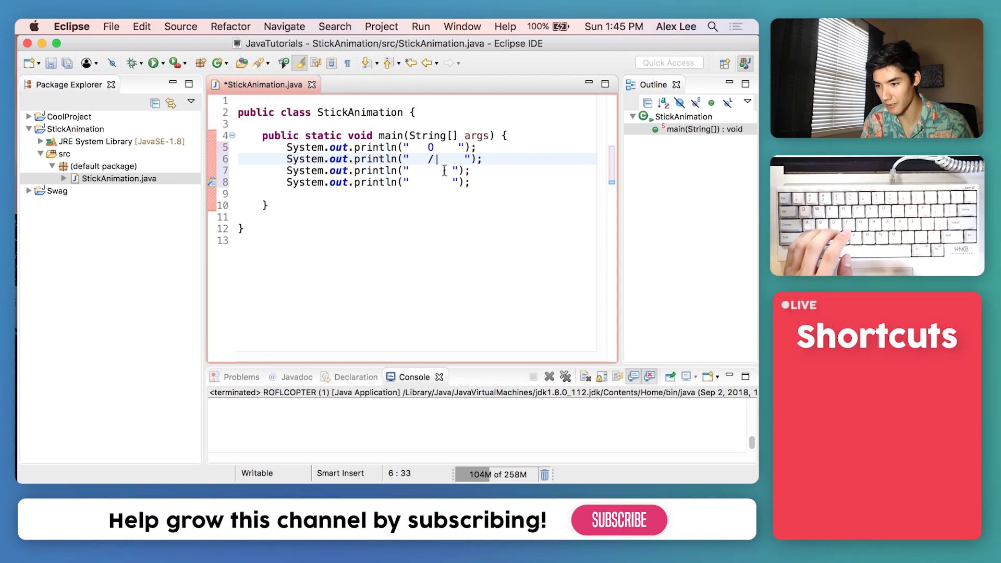
key(BackSpace)
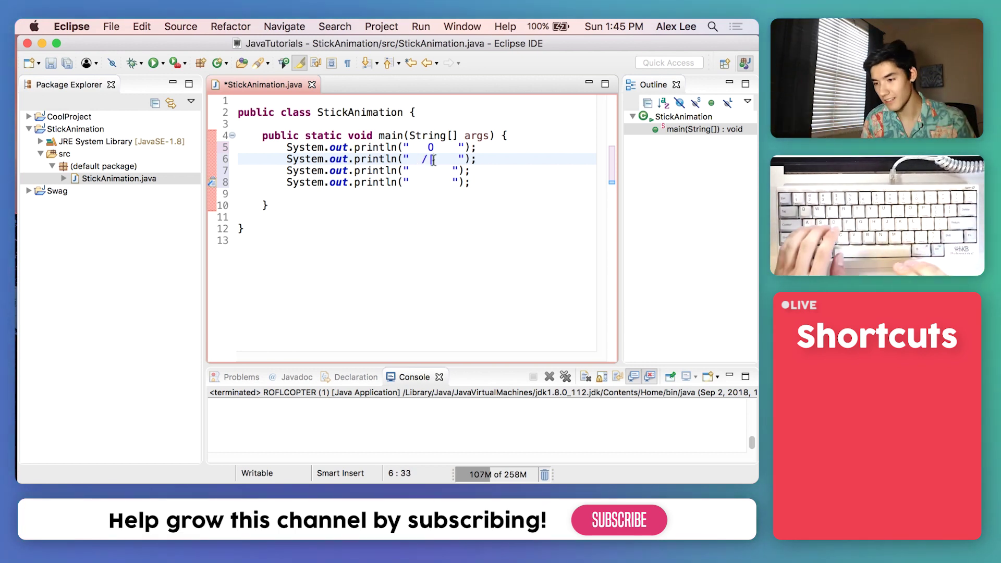
text(\)
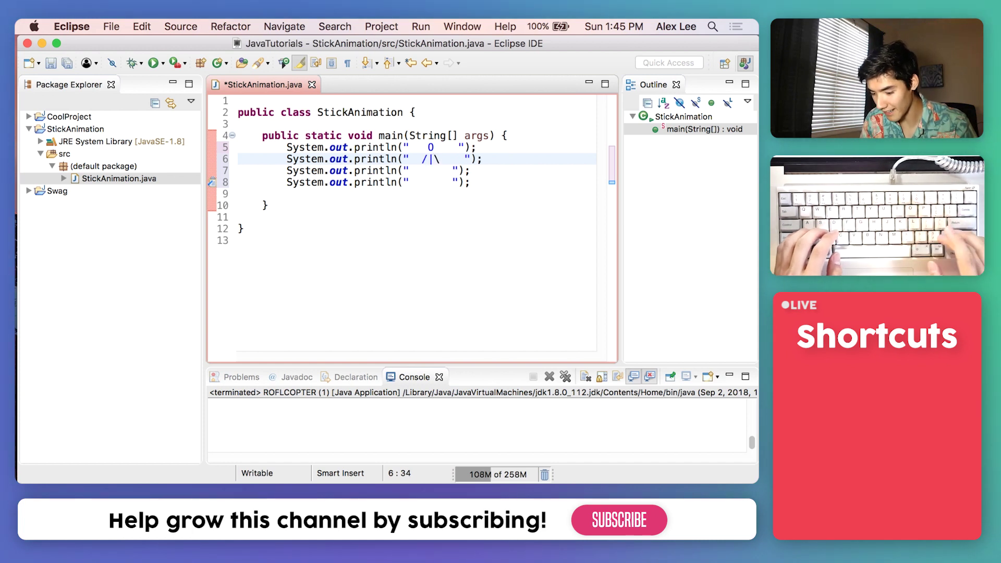
text(/)
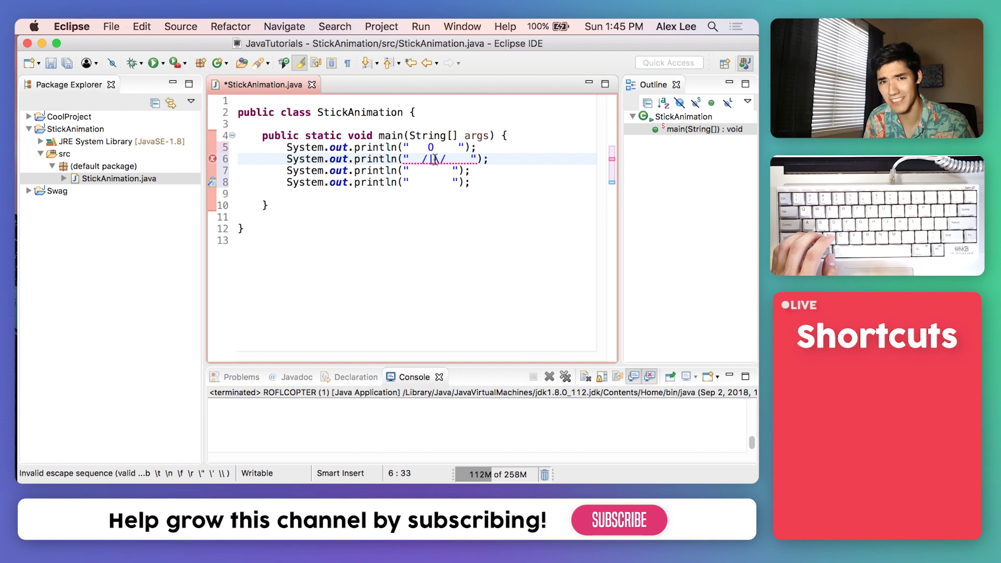
text(\)
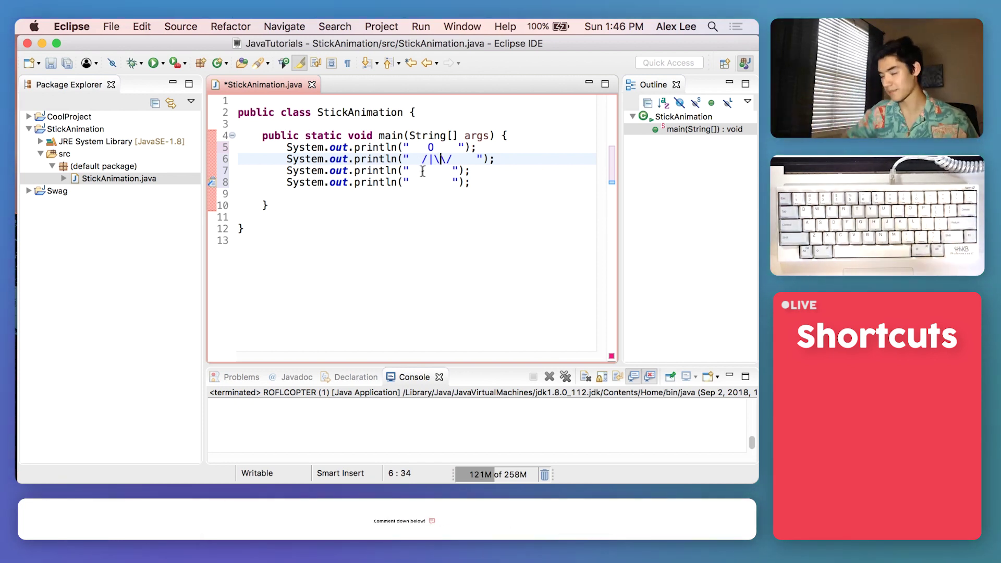
click(418, 171)
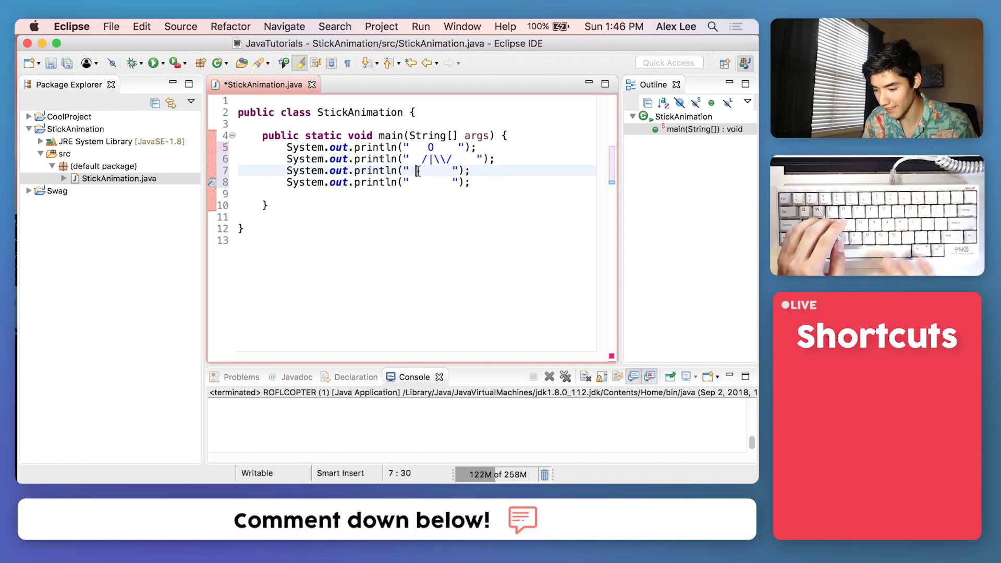
text(\)
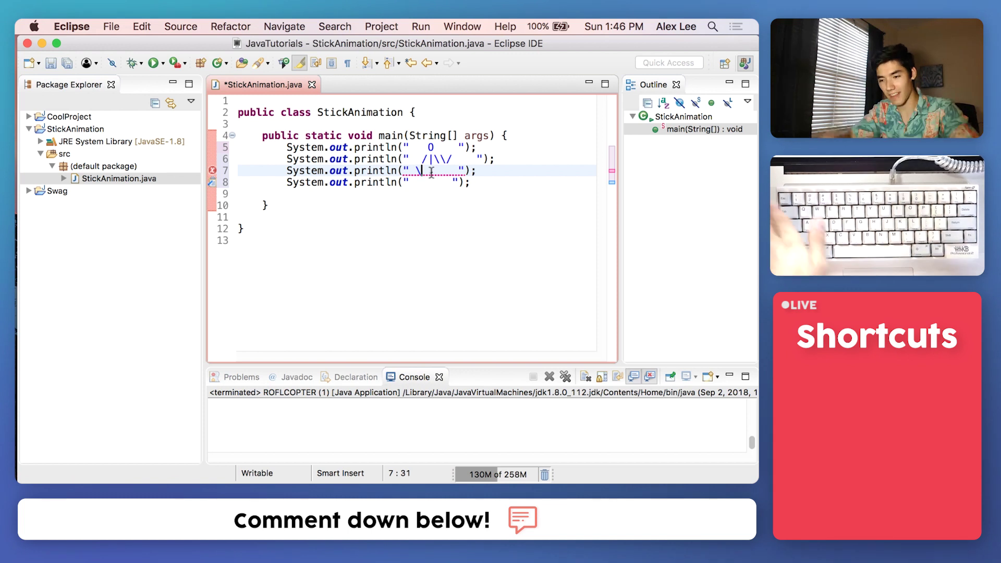
text(/\)
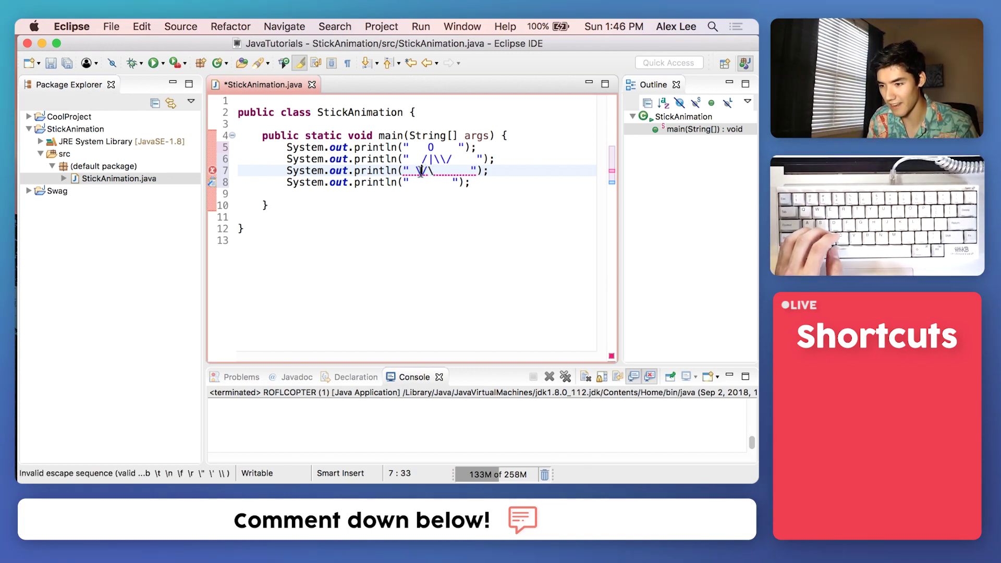
mouse_move(426, 171)
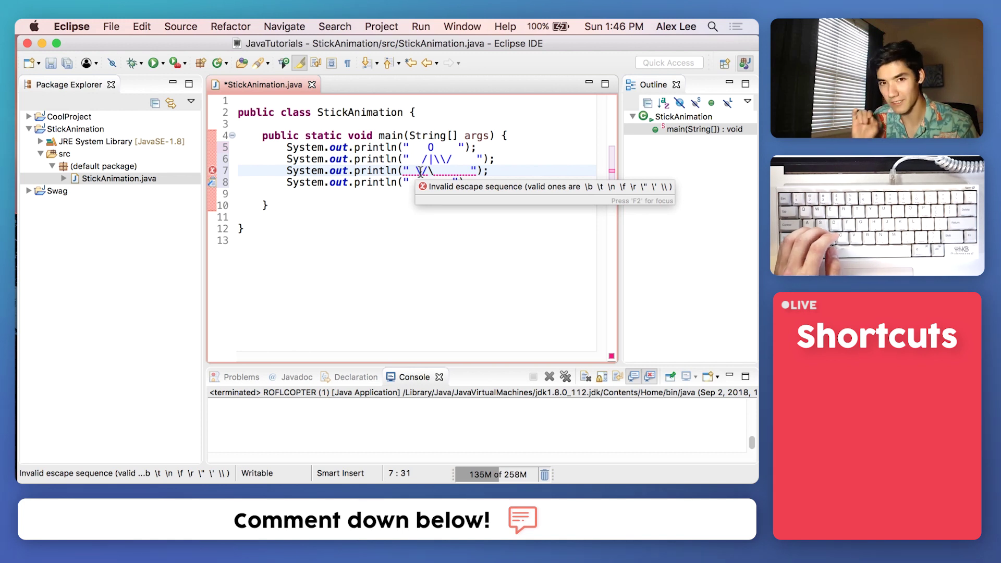
text(\)
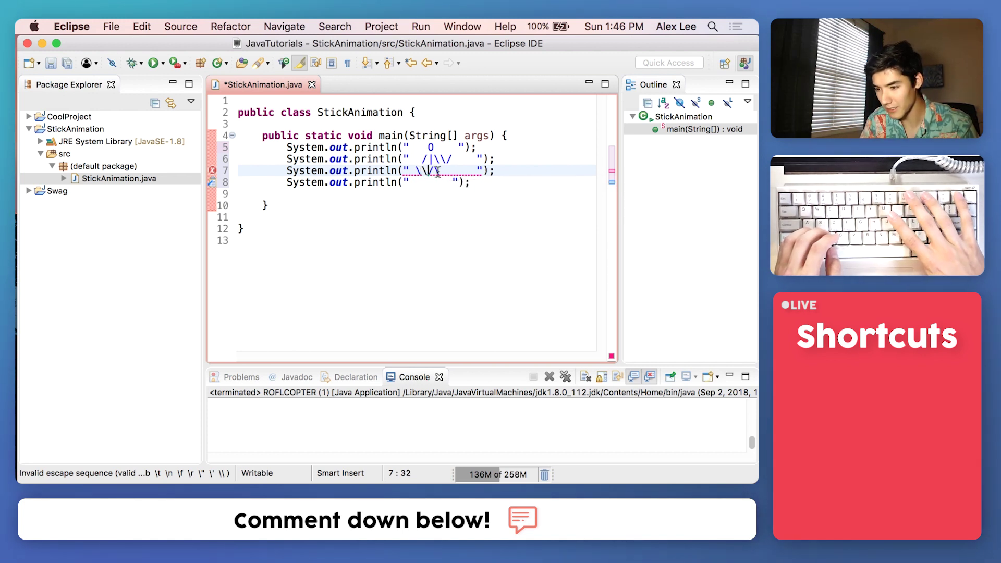
text(\)
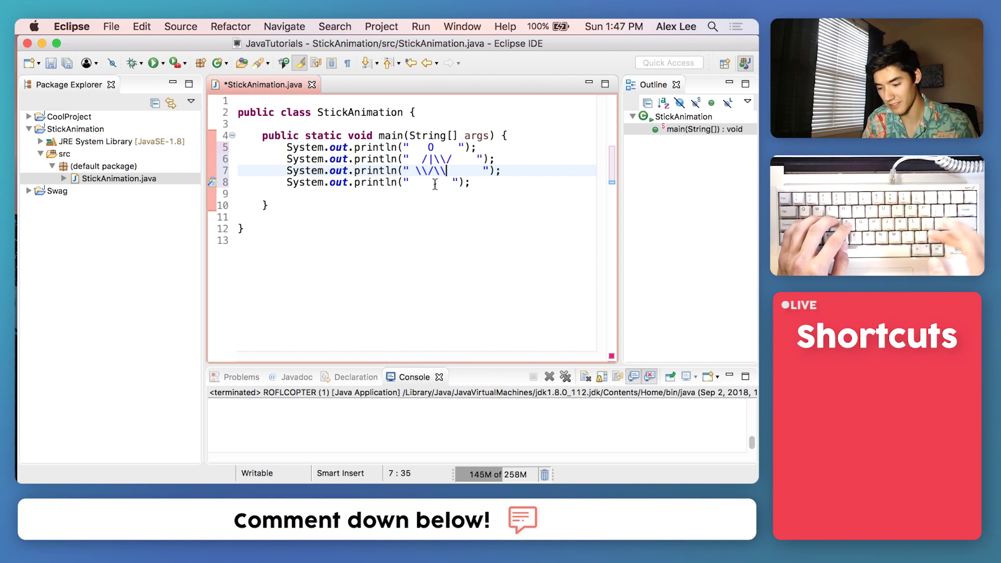
click(435, 184)
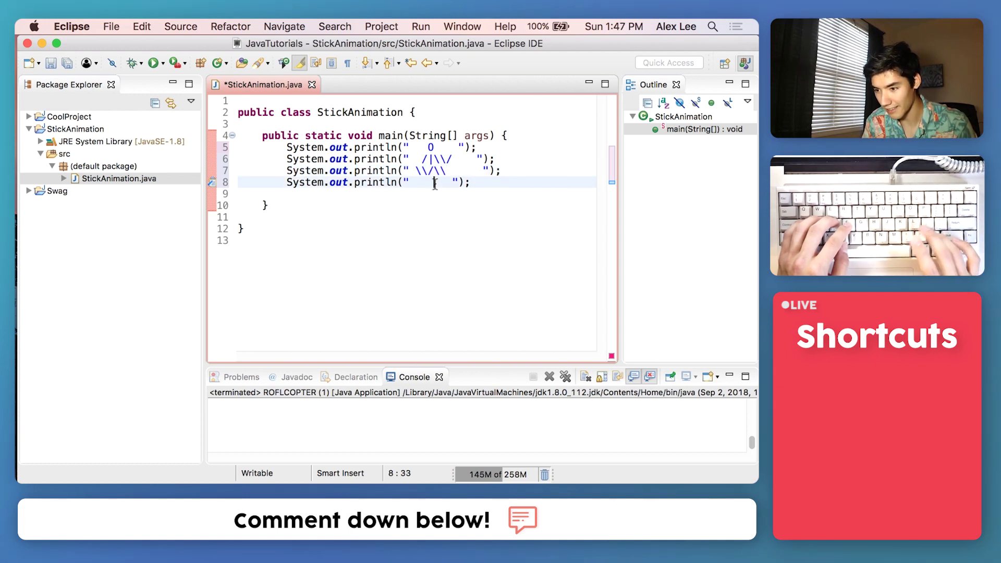
text(/)
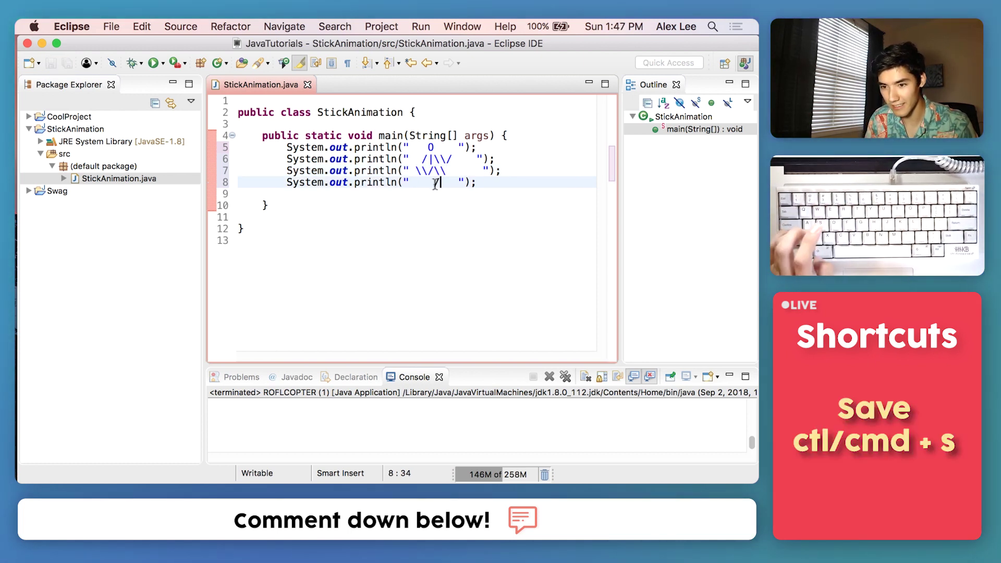
key(ctrl+s)
Run the program, enlarge the console, and realign the legs line with spaces and a backslash
click(154, 63)
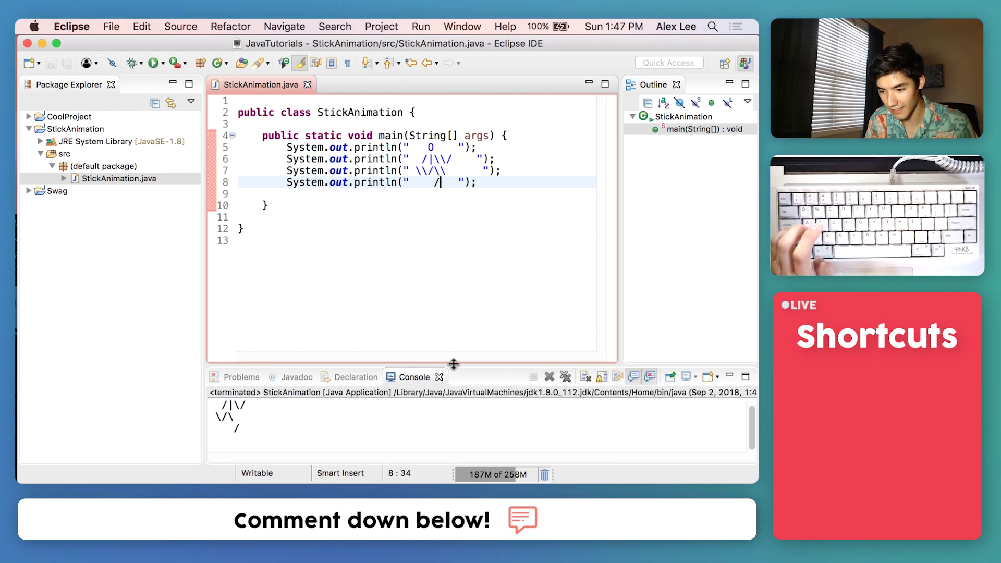
drag(453, 364, 453, 268)
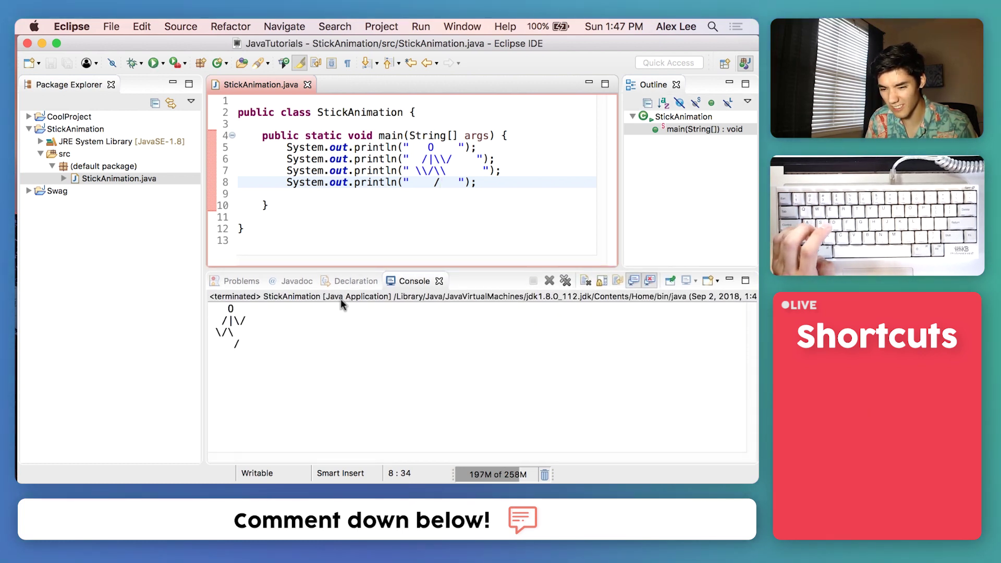
click(413, 171)
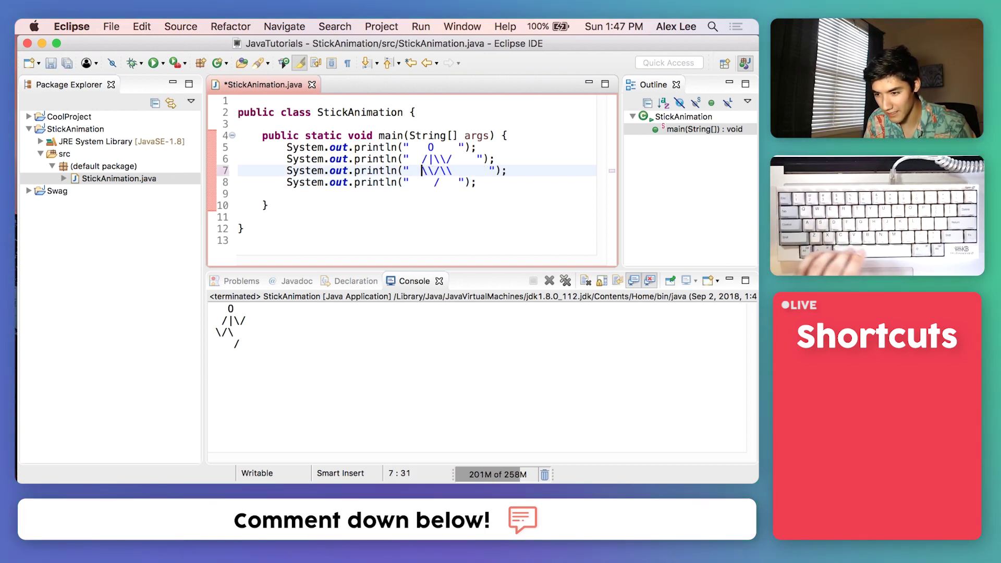
key(super+s)
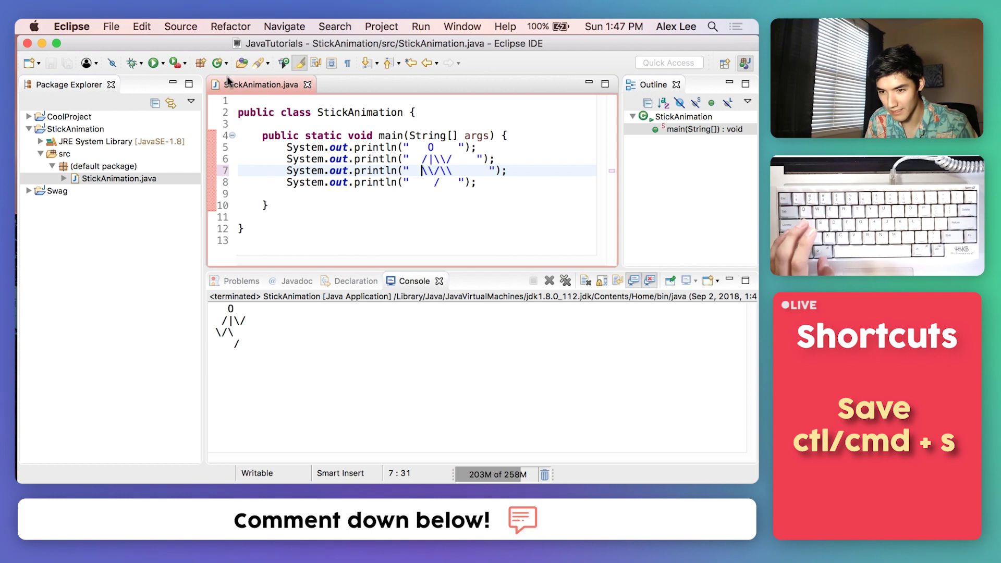
click(155, 62)
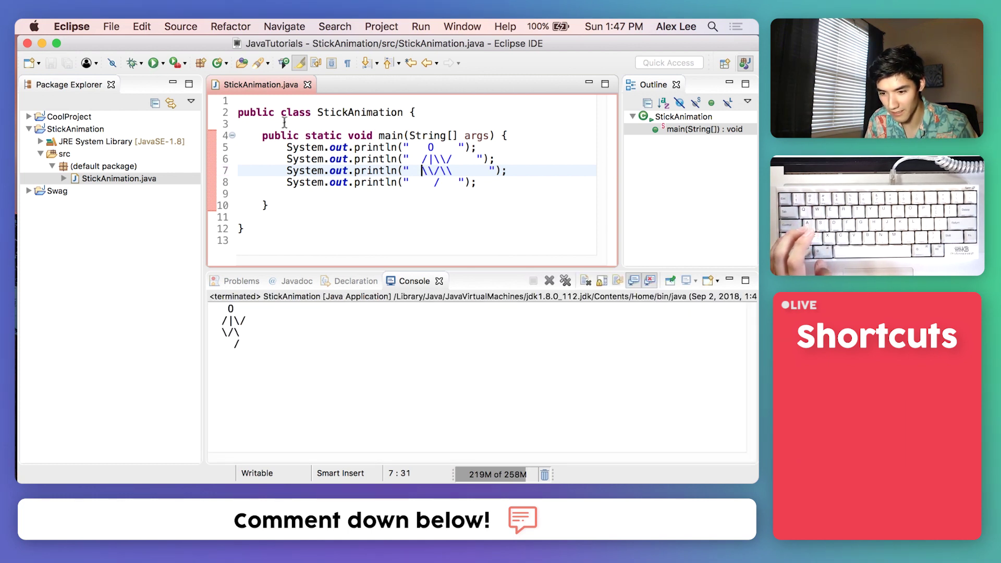
text(\)
click(497, 160)
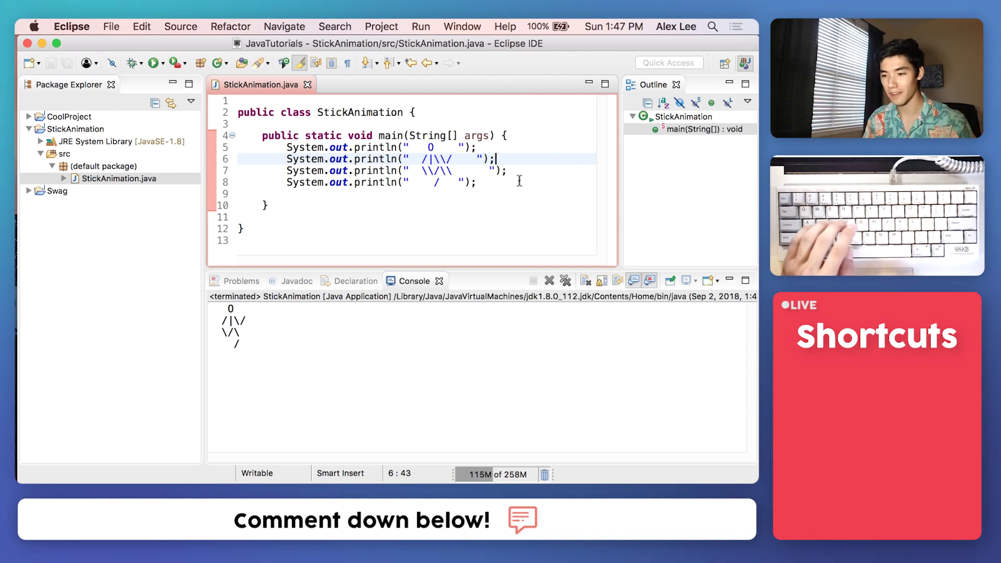
Paste a copy of the four stick-figure lines below the first, after a blank line
key(Down)
key(Down)
key(End)
key(shift+Up)
key(shift+Up)
key(shift+Up)
key(shift+Home)
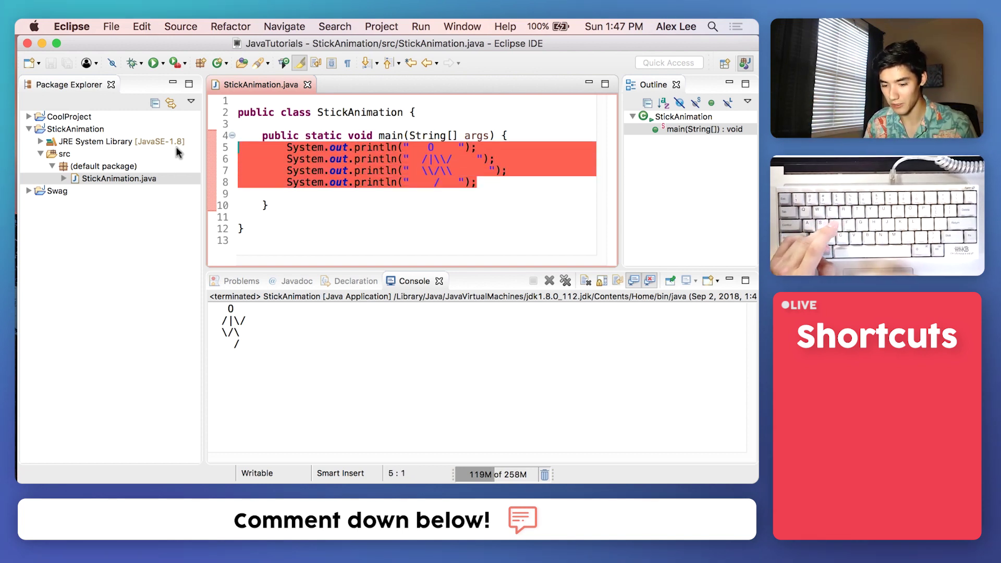
key(super+c)
key(Right)
key(Return)
key(Return)
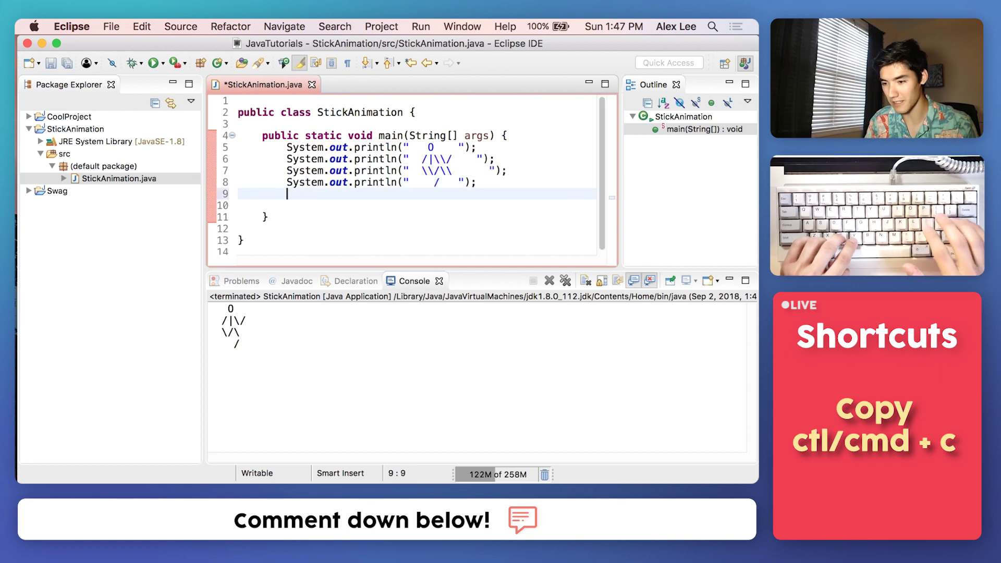
key(super+v)
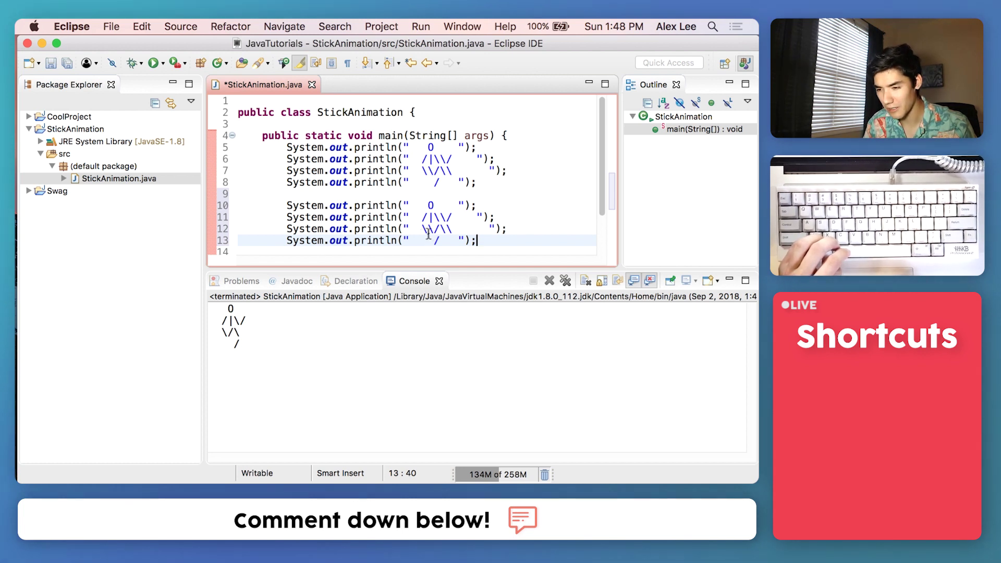
Reshape the second figure's legs and foot lines into a walking pose, then save
click(427, 229)
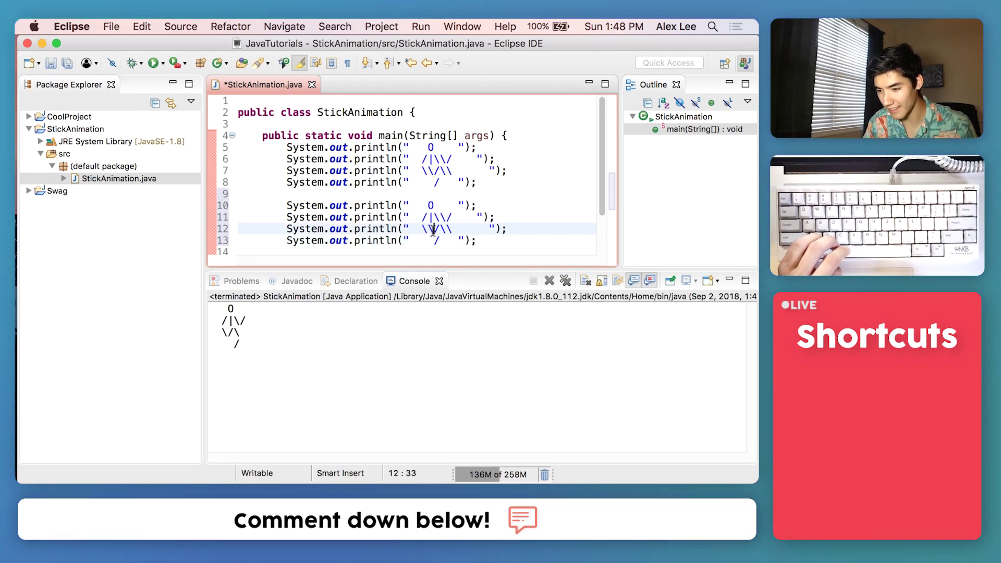
key(BackSpace)
key(BackSpace)
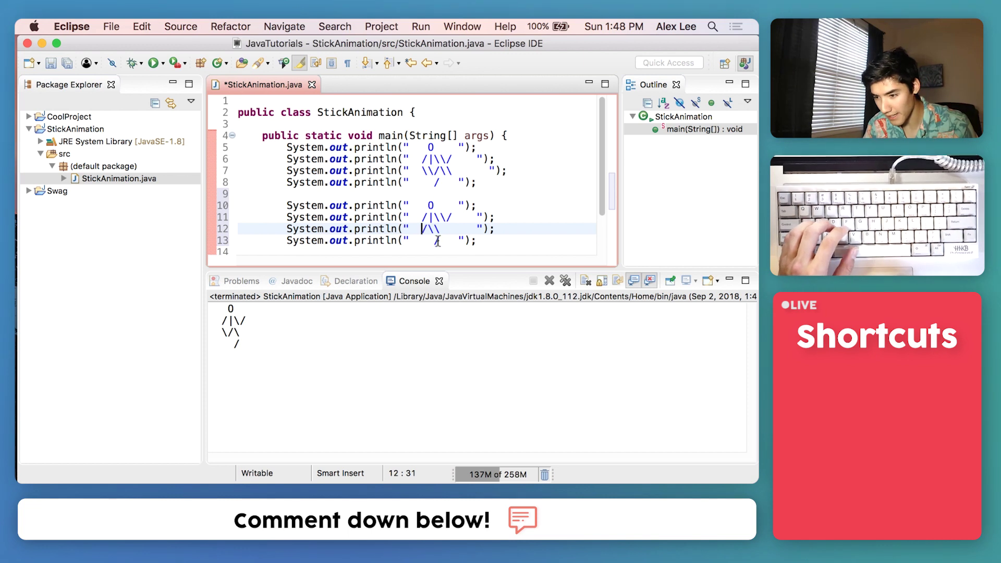
click(419, 241)
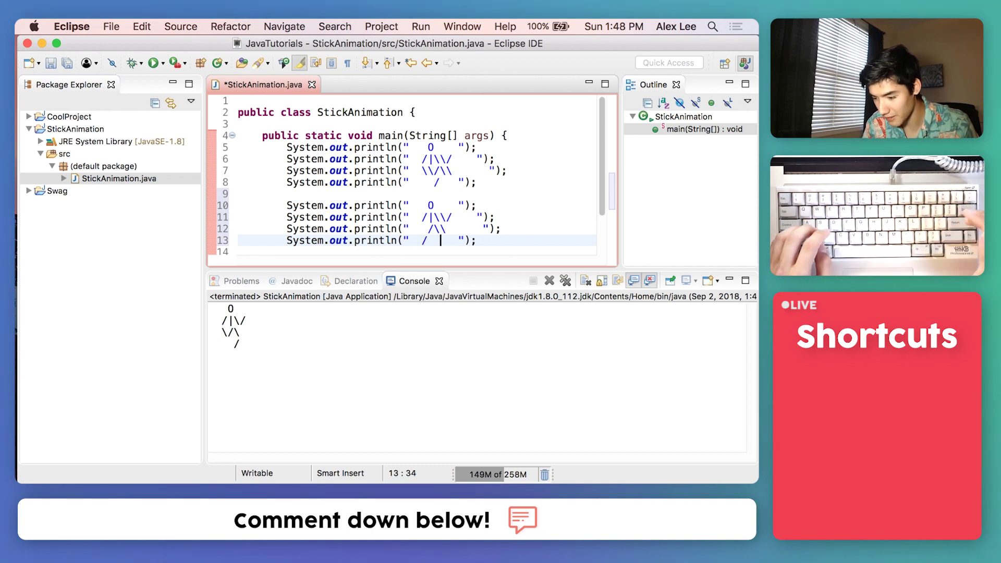
text(|)
key(super+s)
Run the program, remove a stray character from the foot line, and save
click(153, 65)
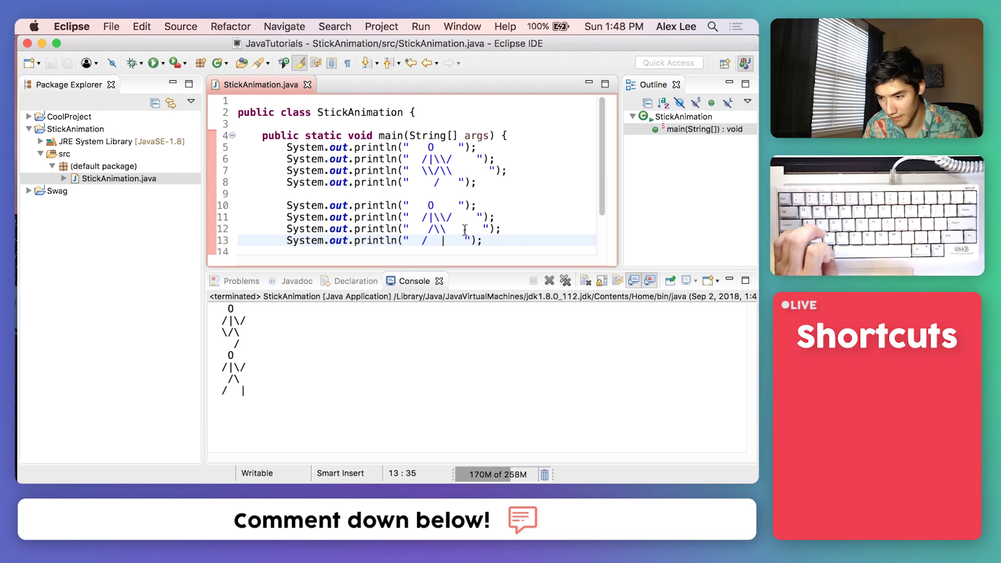
key(BackSpace)
key(super+s)
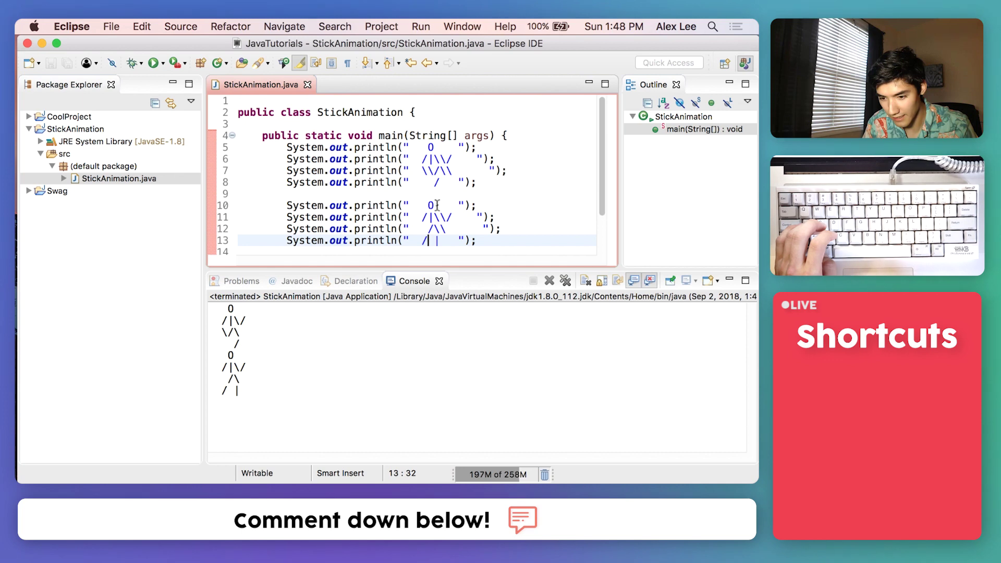
Add blank System.out.println(); lines between the two figures and copy them
key(Up)
key(Up)
key(Up)
key(Return)
text(System.)
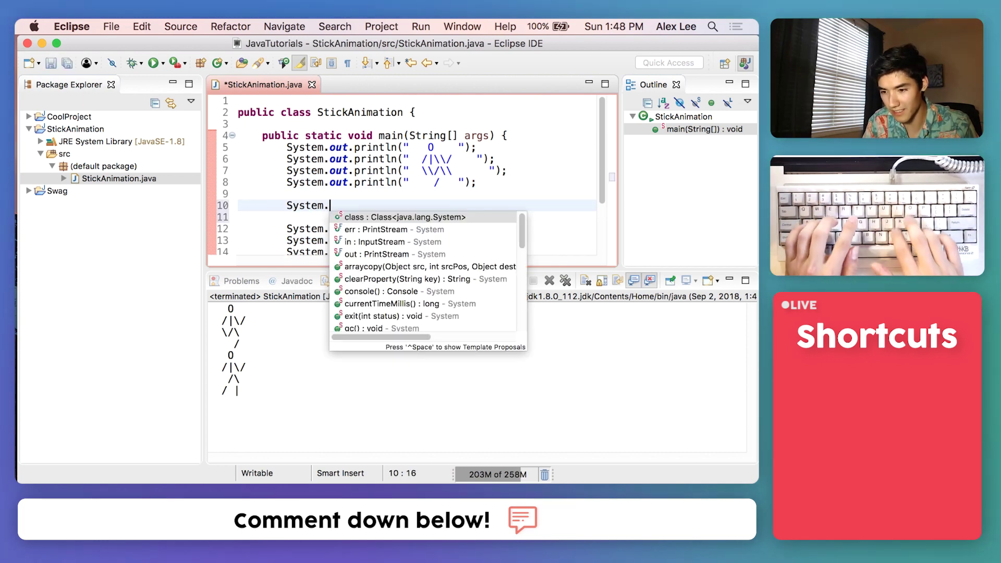
text(out.prin)
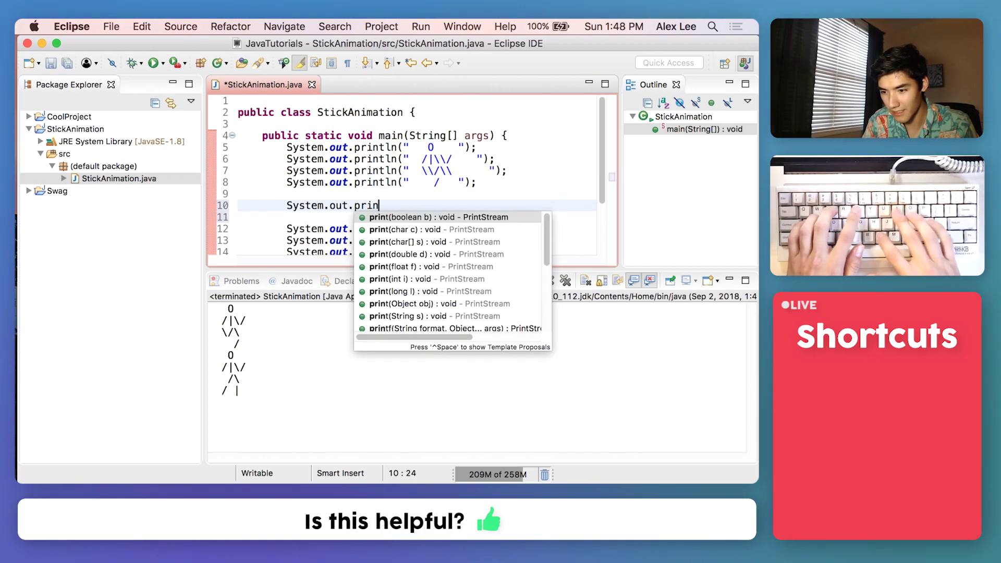
text(tln();)
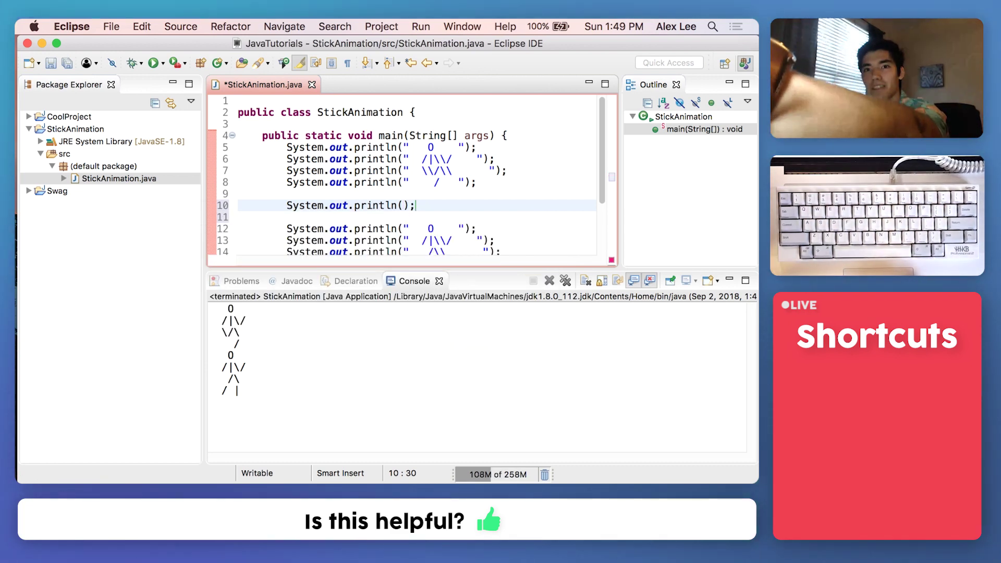
key(shift+Home)
key(super+alt+Down)
key(super+alt+Down)
key(super+alt+Down)
key(super+alt+Down)
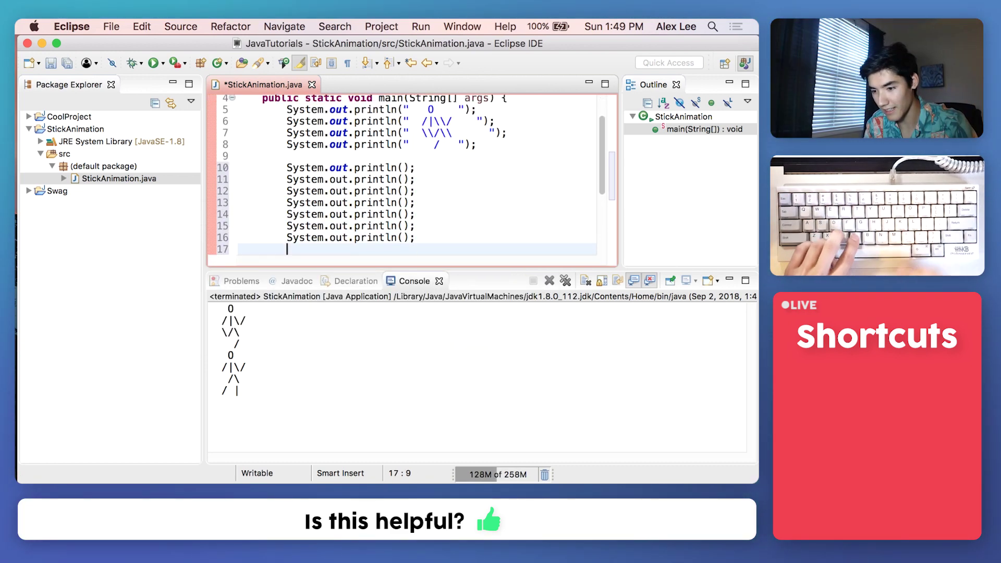
key(super+alt+Down)
drag(419, 249, 206, 170)
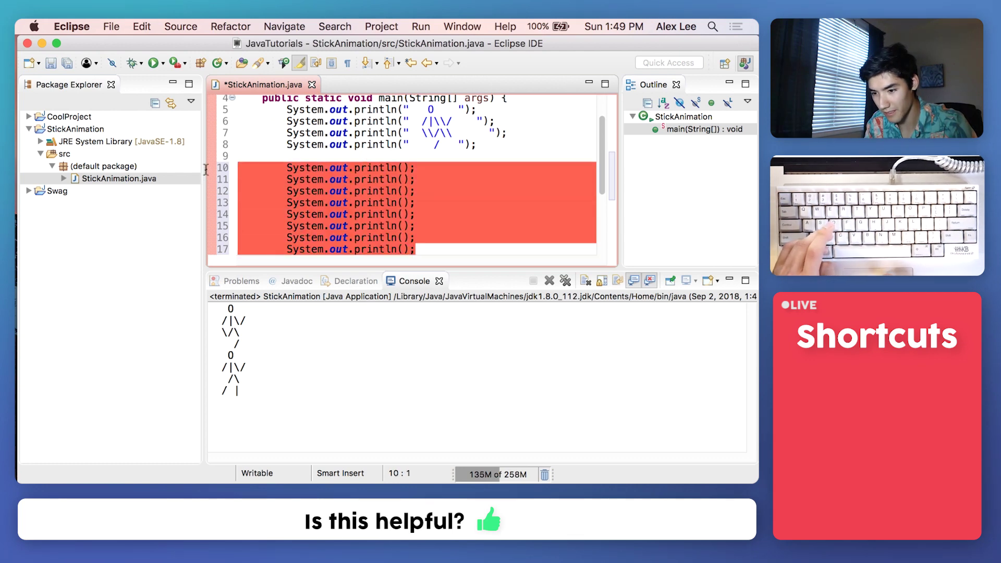
key(super+c)
Paste the eight blank println lines after the second figure, save, and shrink the console
click(477, 215)
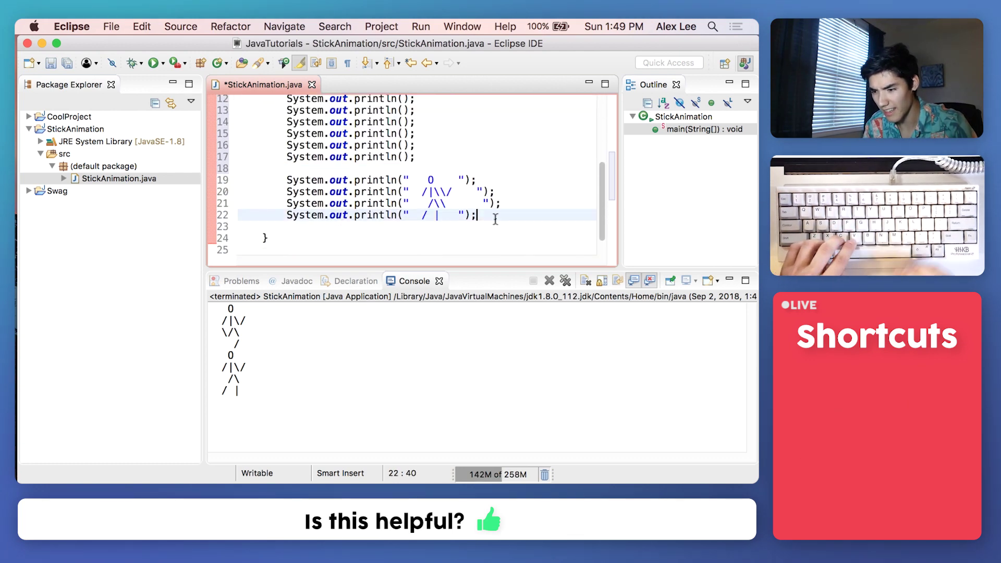
key(Return)
key(super+v)
key(super+s)
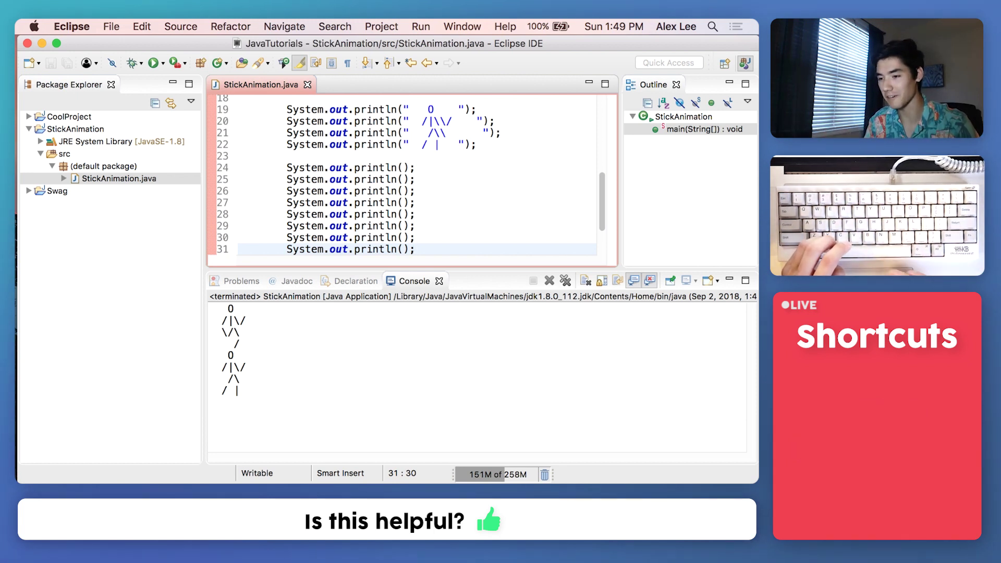
click(479, 274)
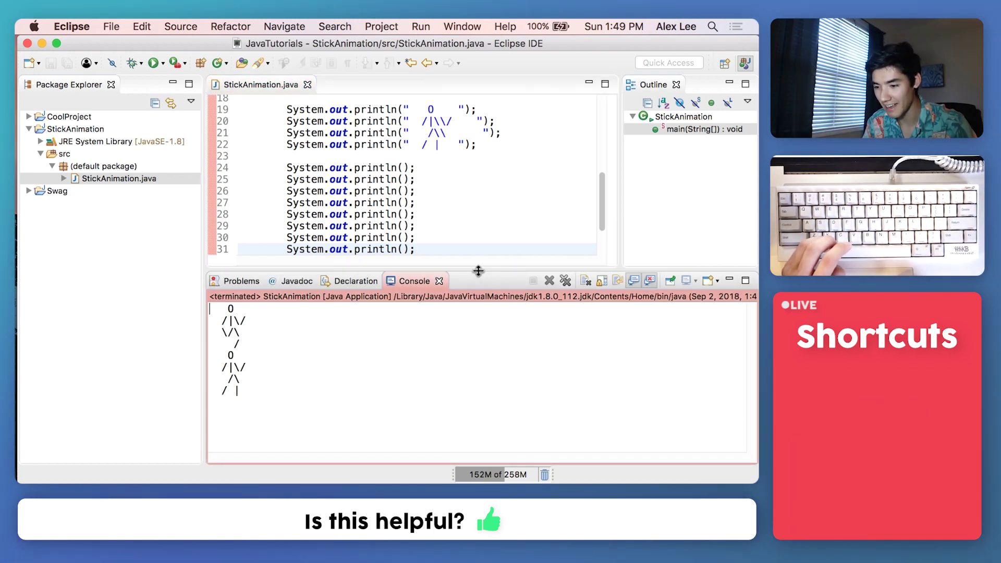
drag(478, 275, 478, 391)
scroll(479, 303, up, 5)
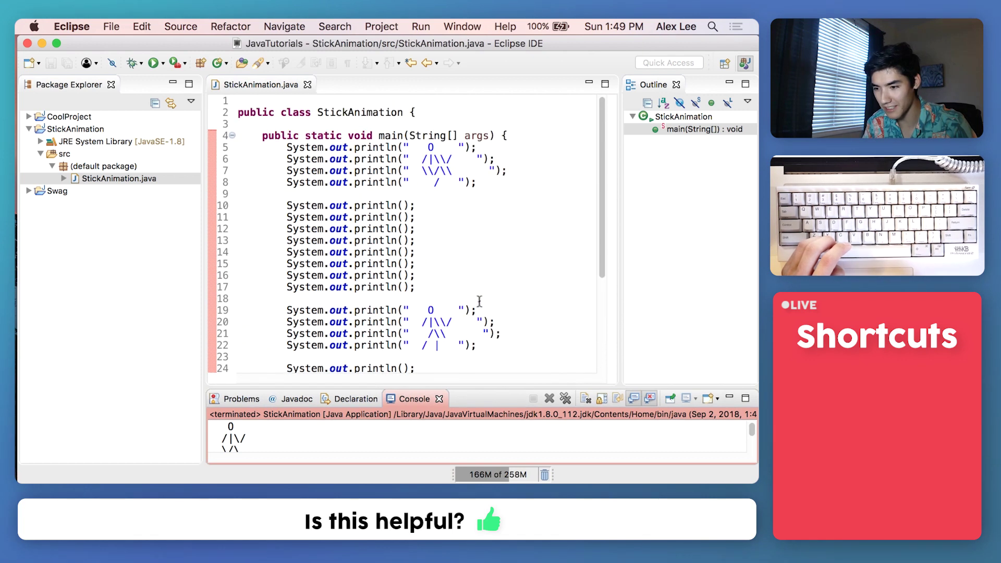
Insert an empty while(true) { } loop after the main signature and select the print statements below
click(534, 142)
key(Return)
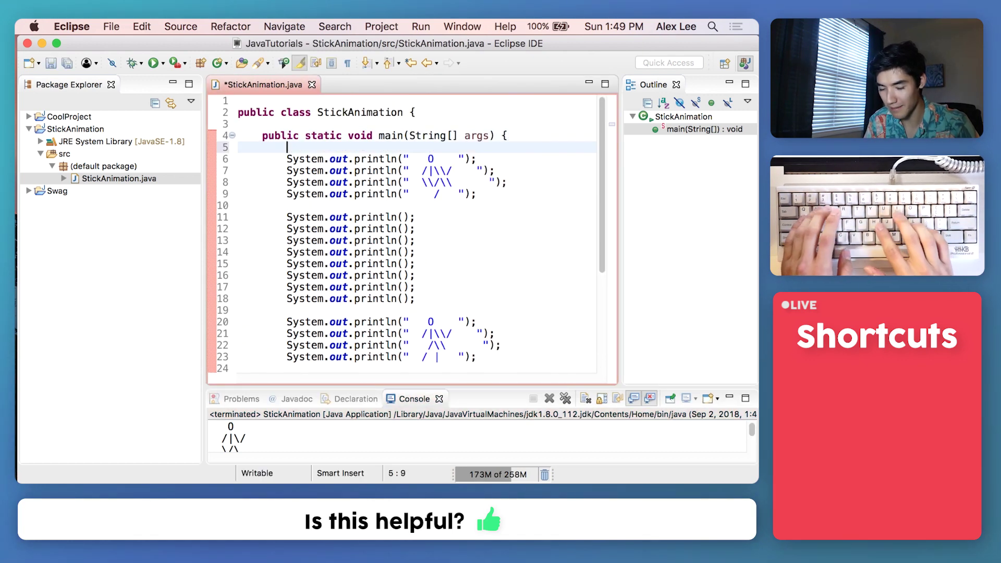
text(while(tr)
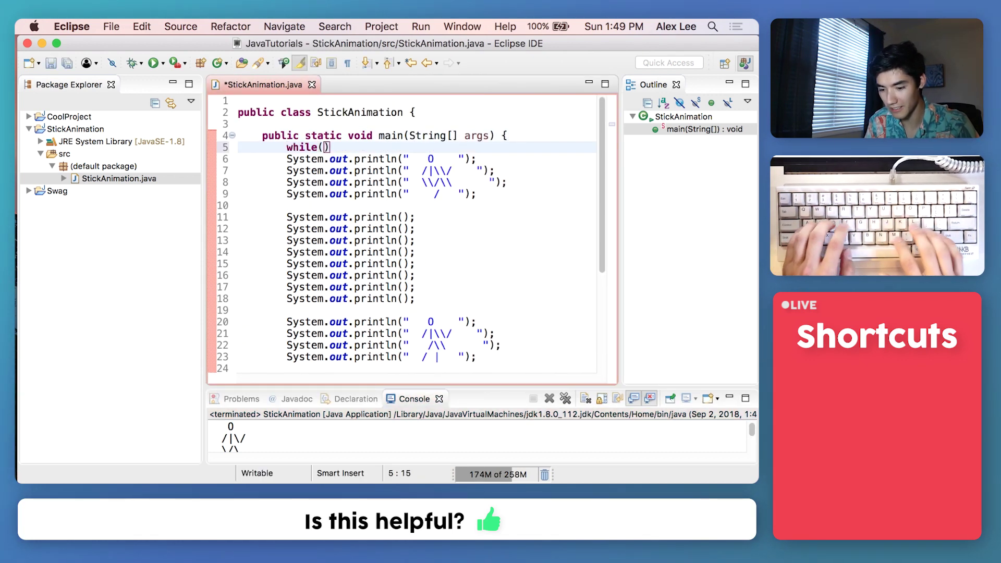
text(ue) )
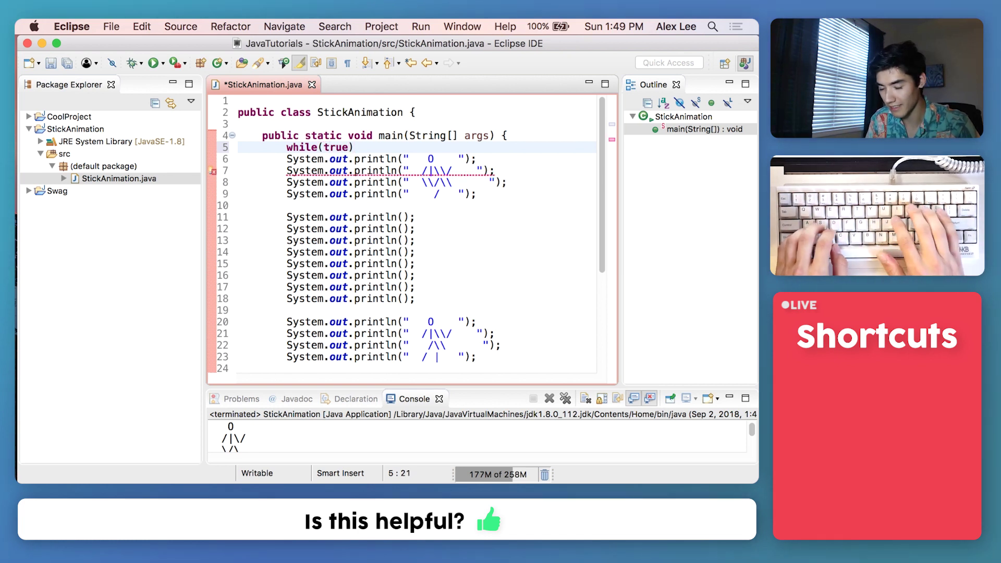
text({)
key(Return)
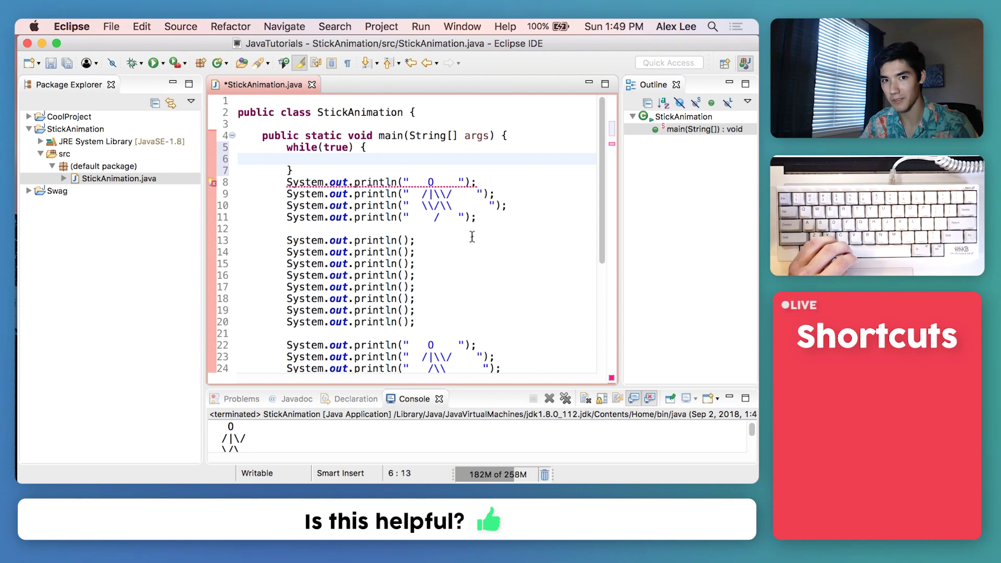
scroll(472, 237, down, 5)
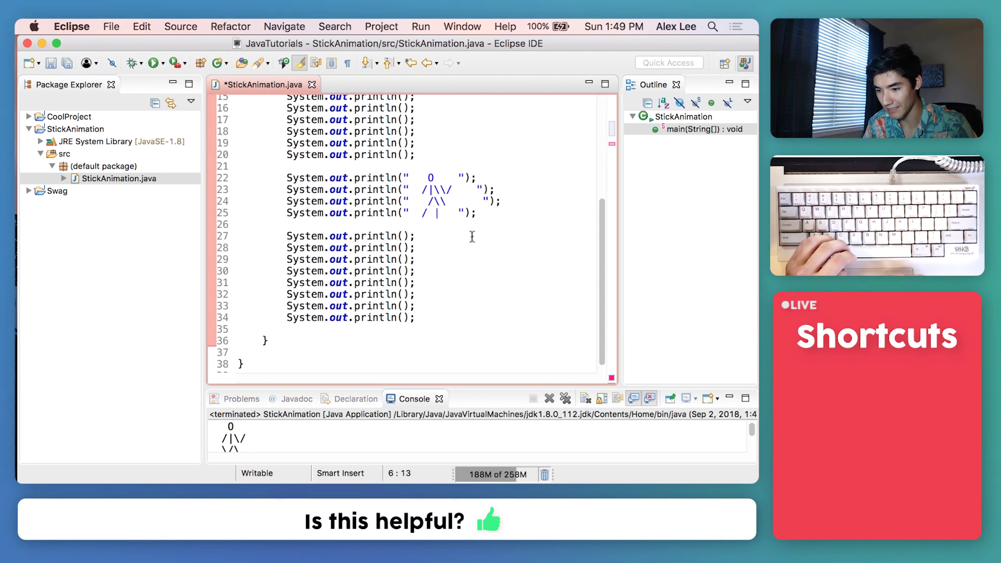
mouse_move(426, 320)
mouse_down()
mouse_move(148, 137)
mouse_move(149, 186)
mouse_up()
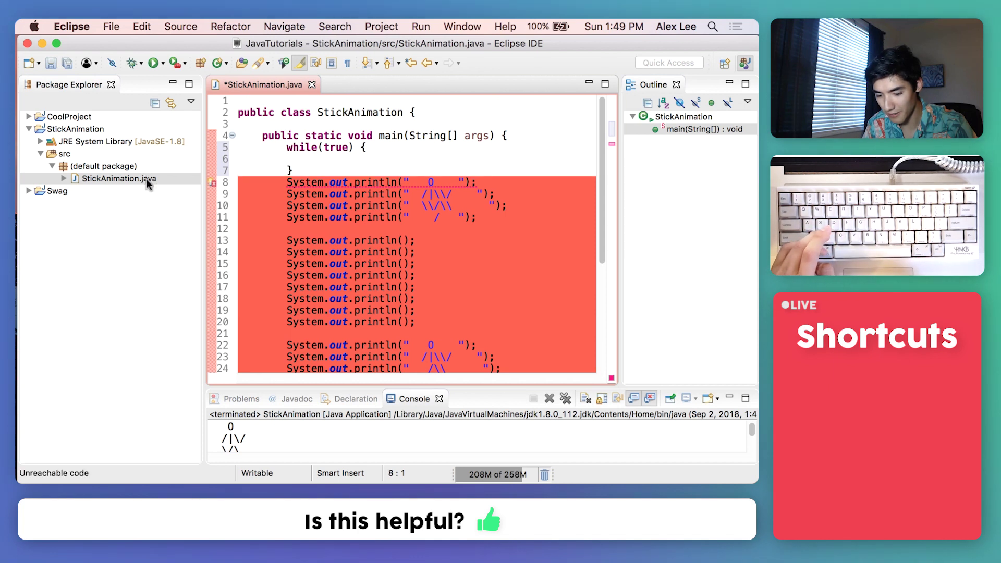
Cut the println statements and paste them inside the while(true) loop body
key(super+x)
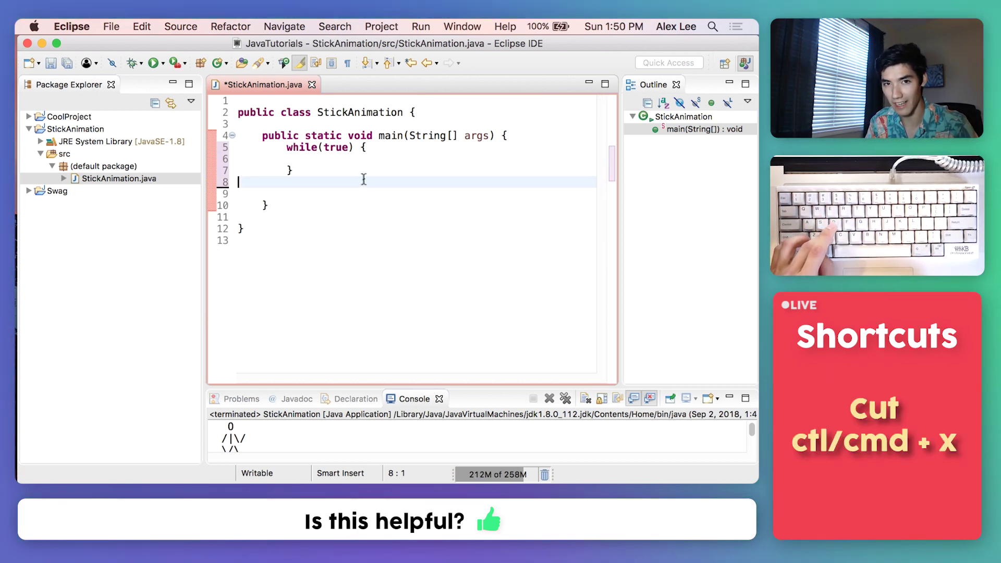
right_click(333, 181)
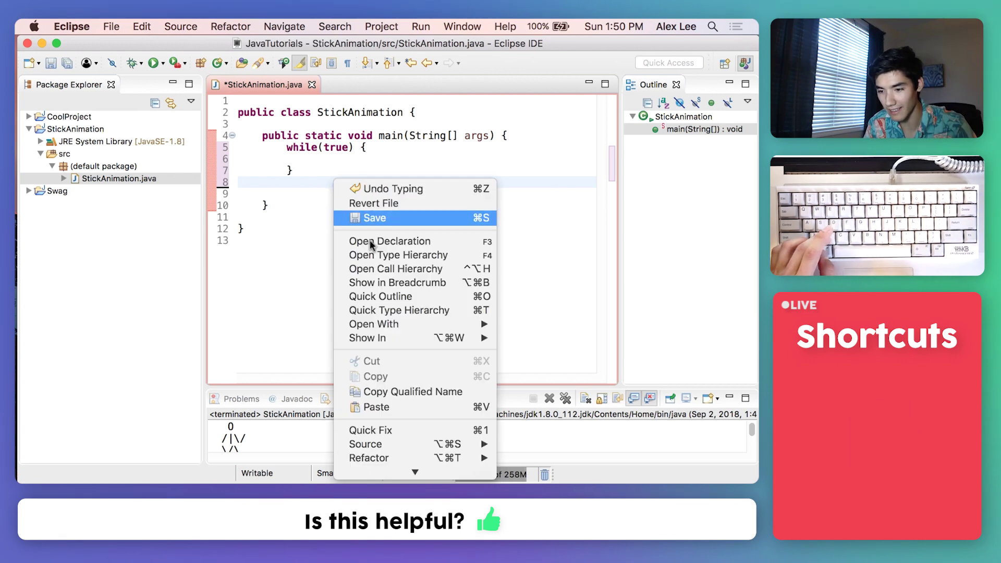
scroll(387, 401, down, 5)
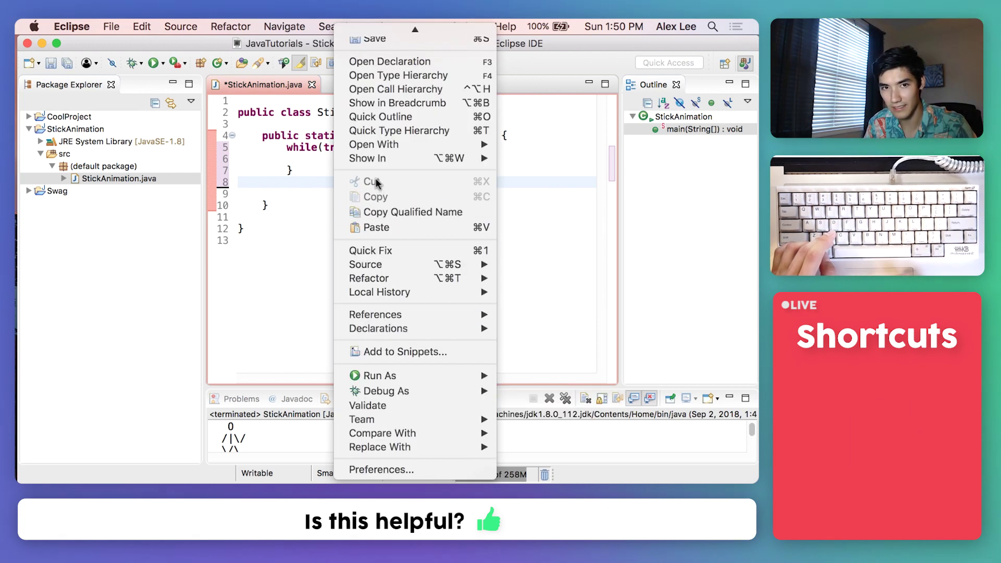
click(326, 158)
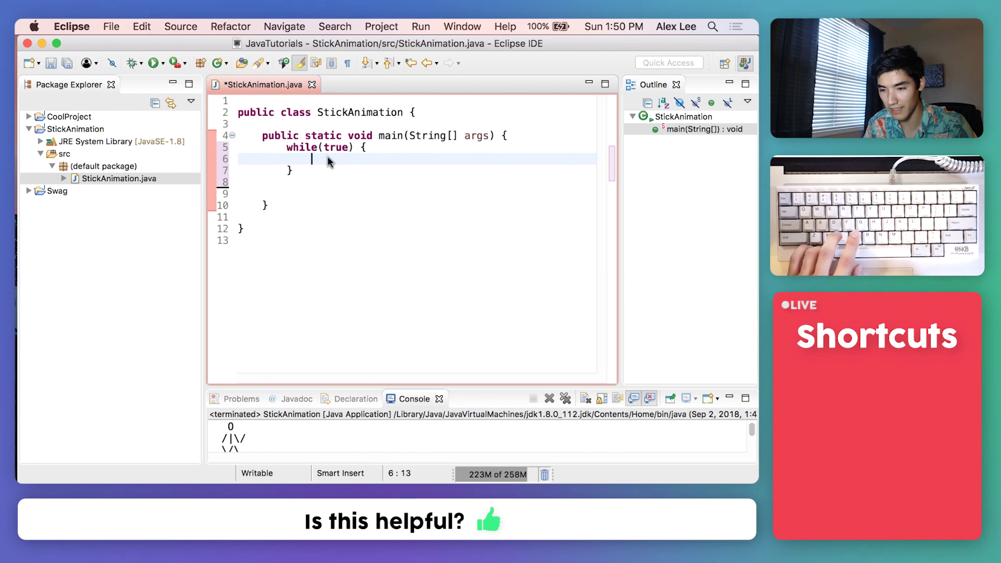
key(super+v)
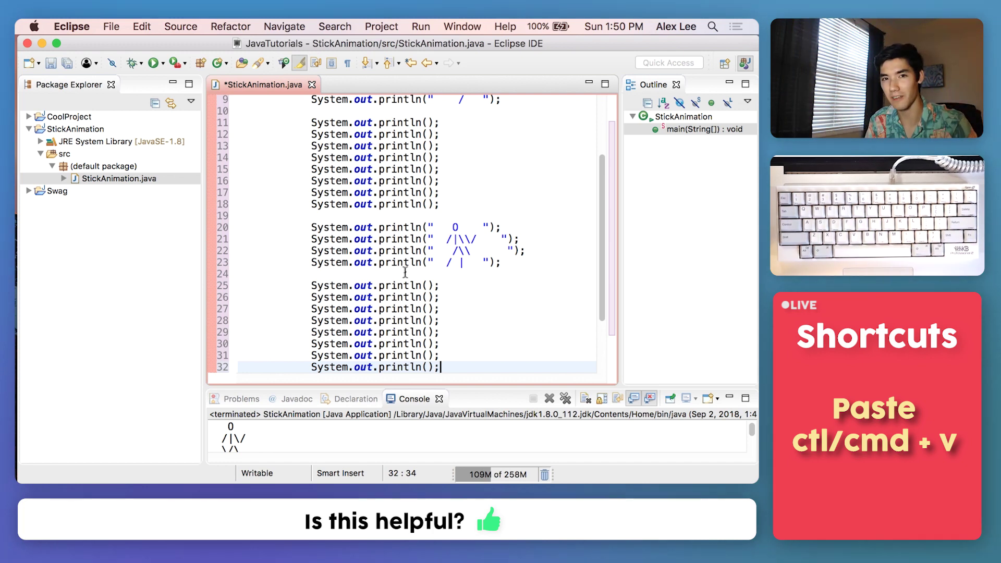
scroll(405, 272, up, 5)
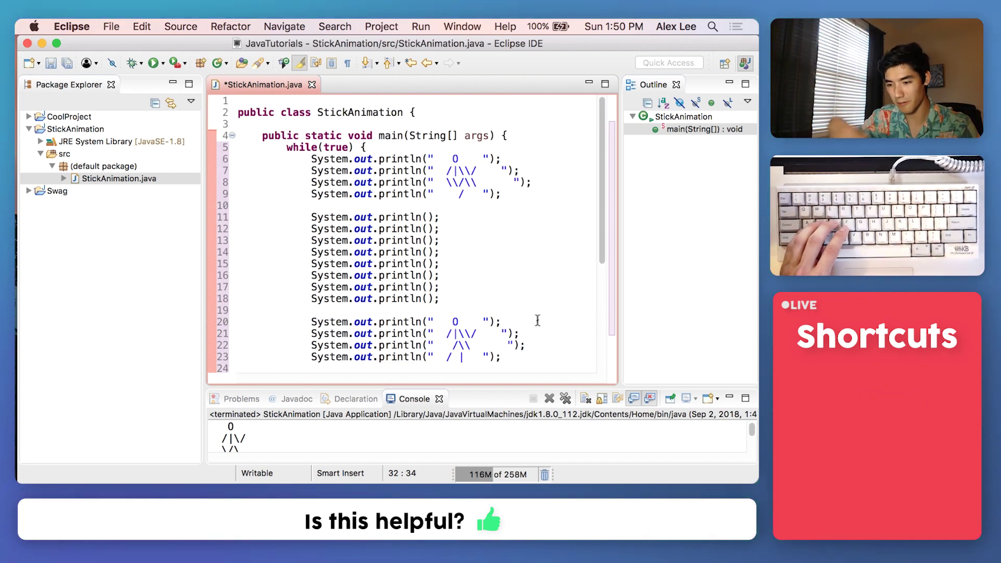
click(478, 301)
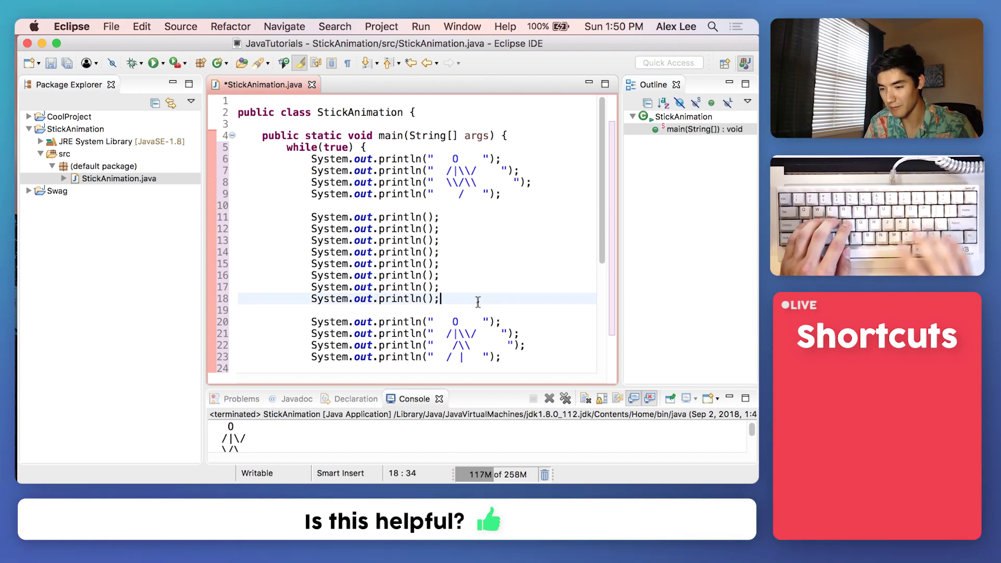
Insert Thread.sleep(100) after the first frame's blank lines using content assist
key(Return)
key(Return)
text(Thread)
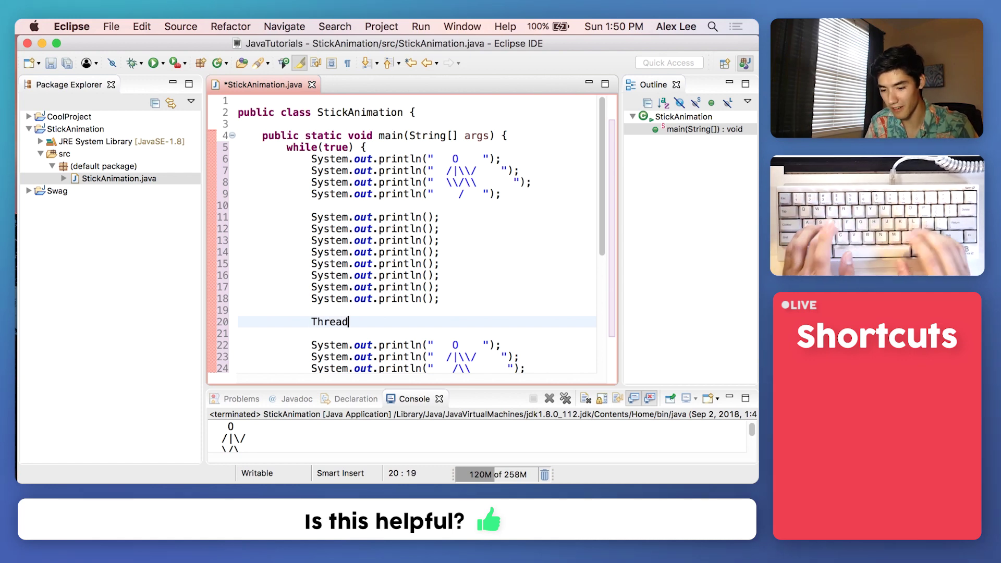
text(.slee)
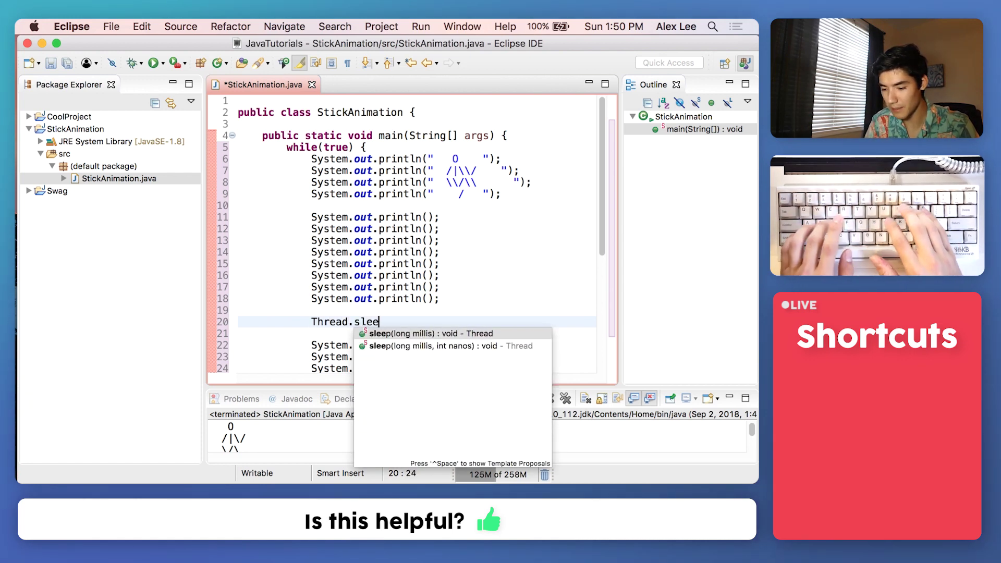
key(Return)
text(100);)
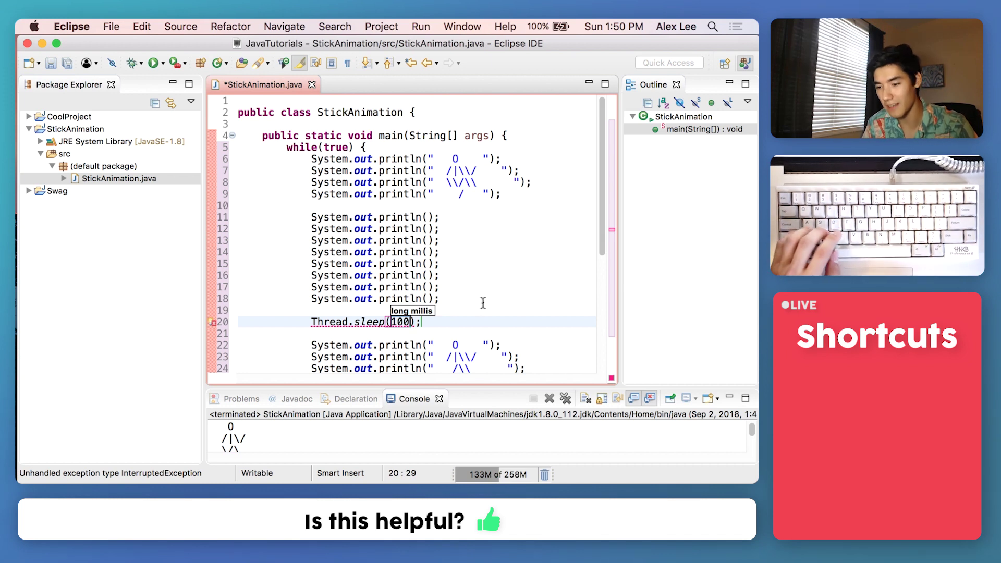
click(426, 322)
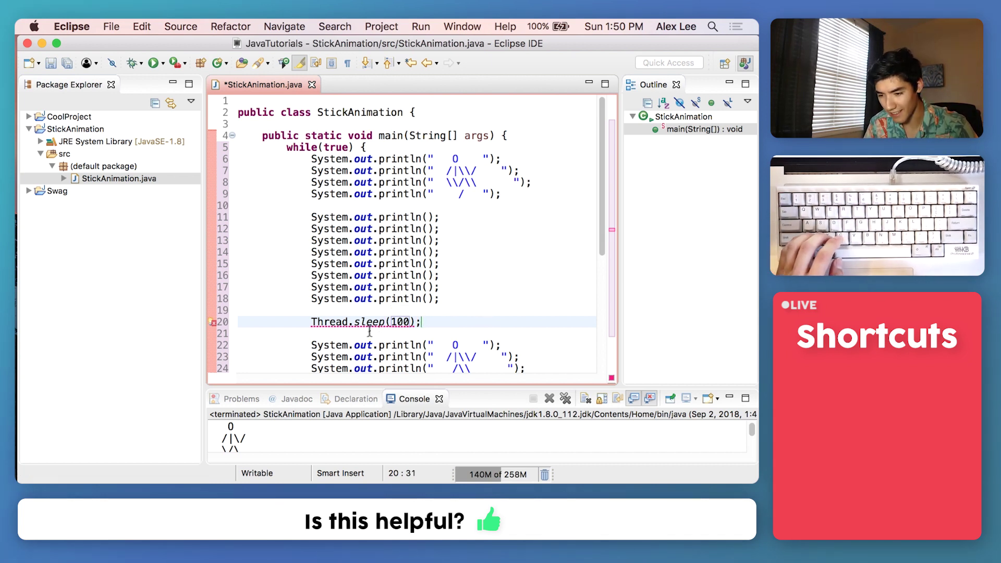
mouse_move(391, 322)
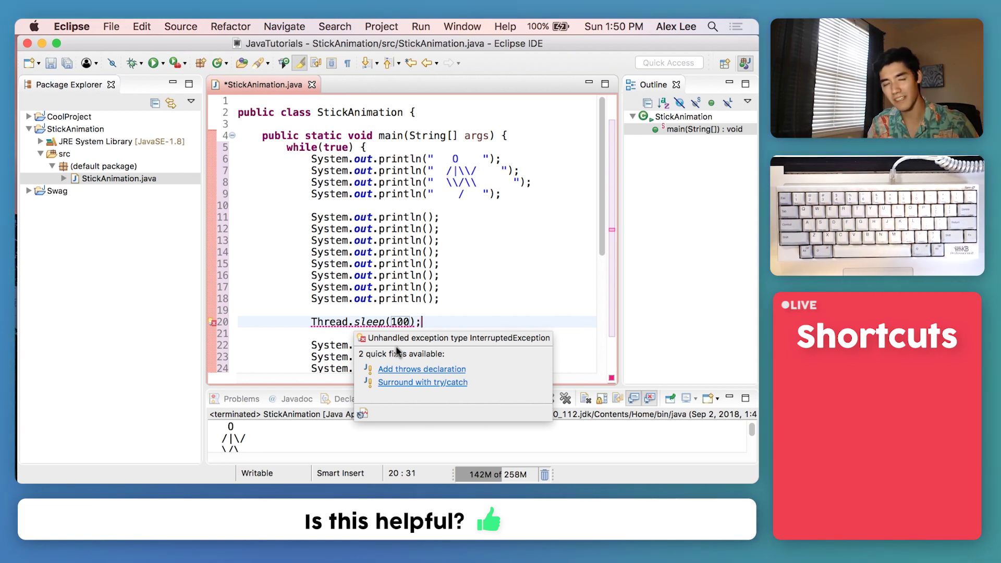
Declare that main throws InterruptedException and copy the Thread.sleep(100) statement
click(415, 370)
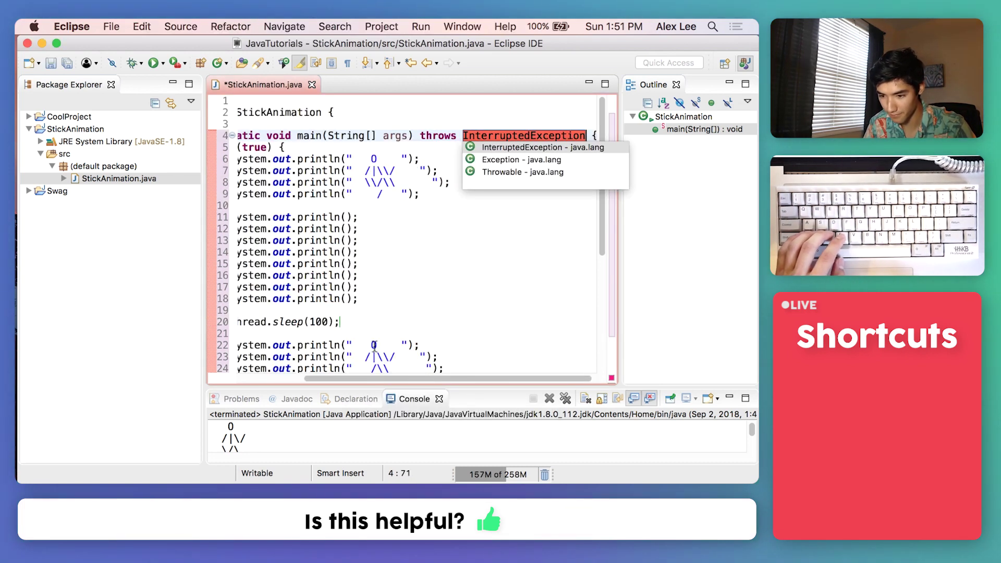
drag(344, 322, 317, 322)
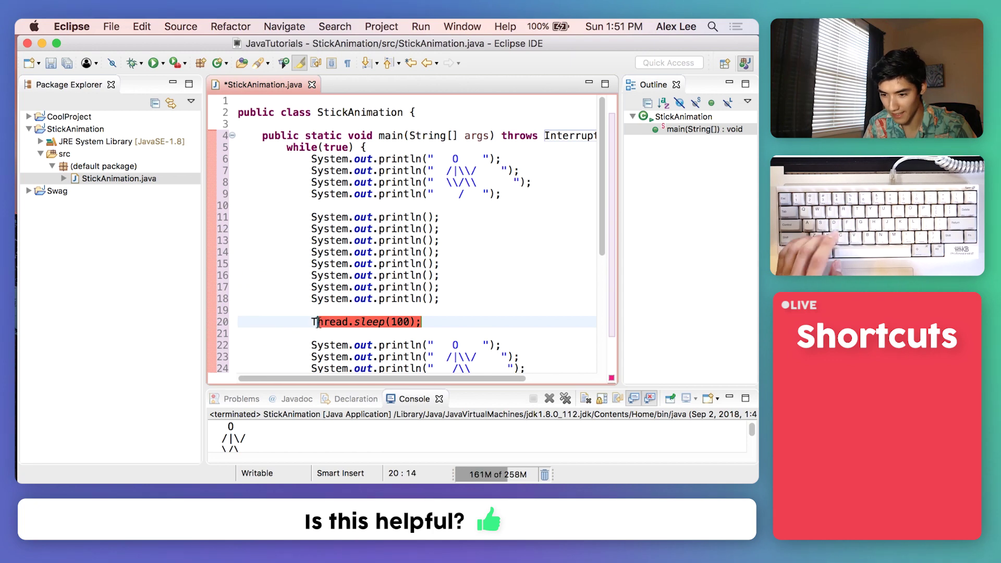
key(super+c)
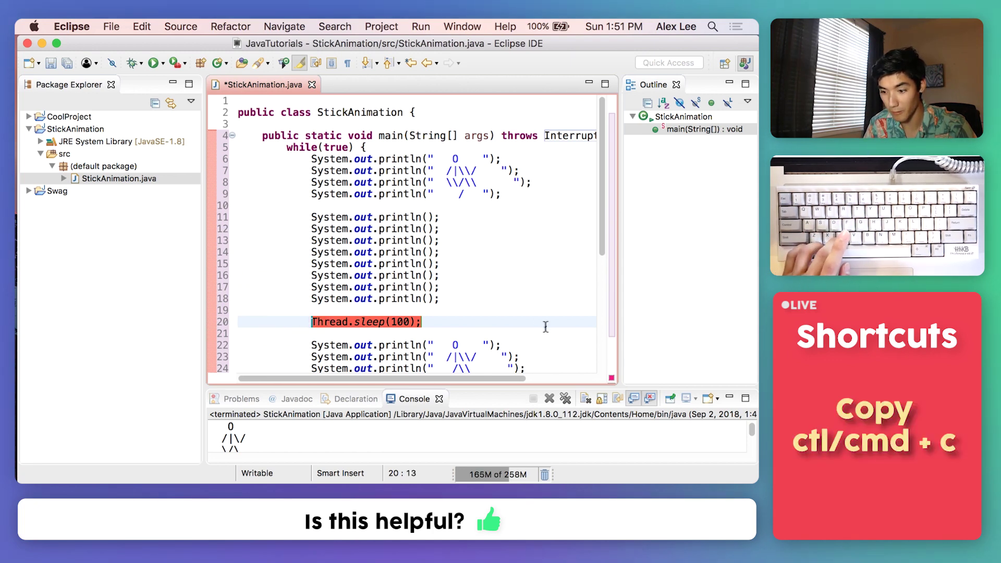
scroll(546, 326, down, 5)
scroll(544, 326, down, 5)
scroll(545, 326, down, 3)
Paste Thread.sleep(100) on a new line after the final blank println lines, then save
click(467, 313)
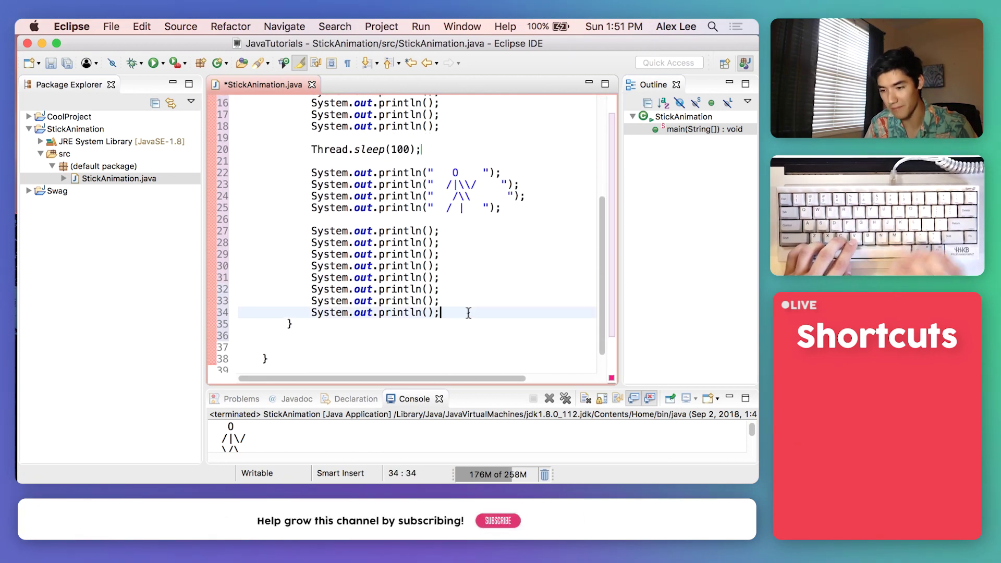
key(Return)
key(Return)
key(super+v)
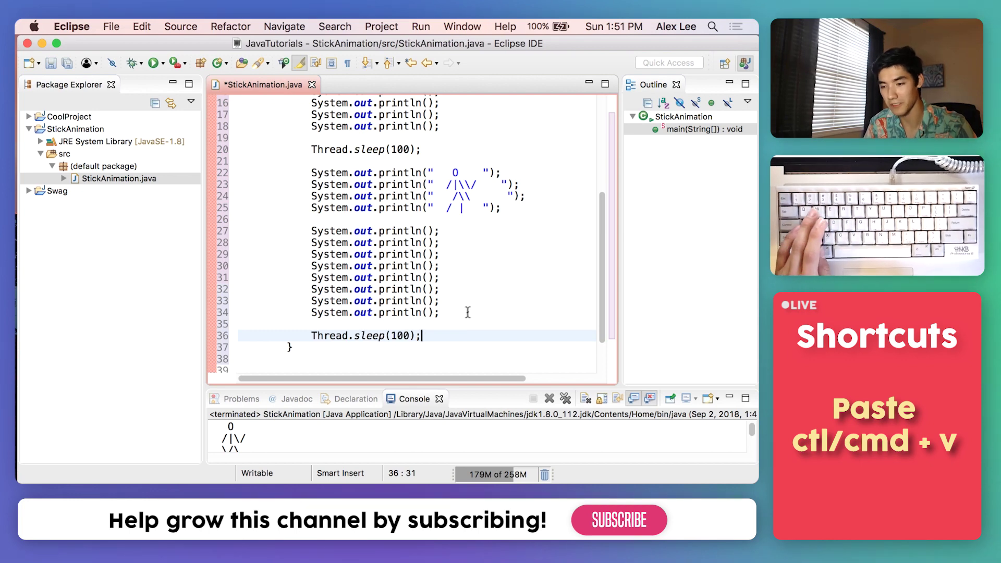
key(super+s)
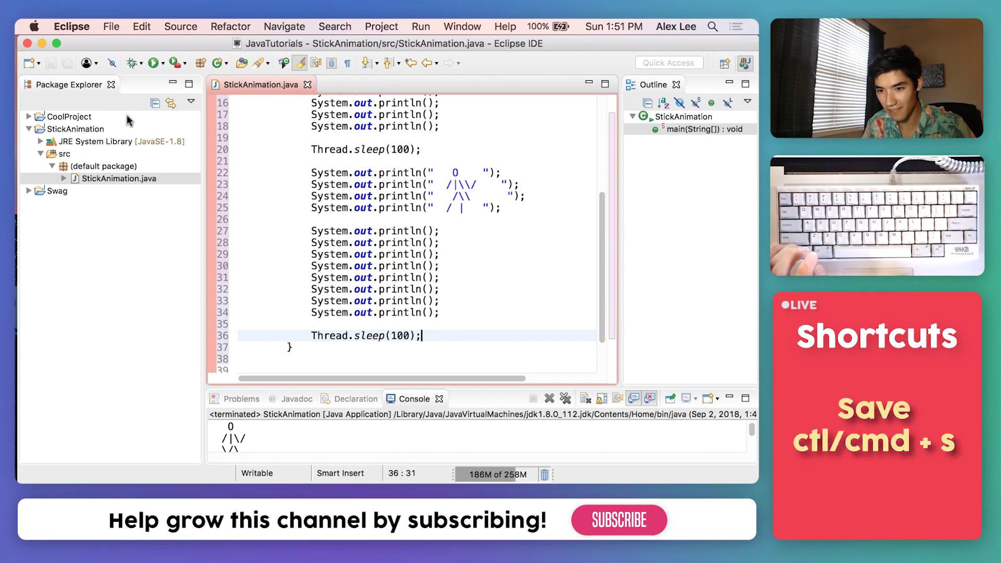
Rerun StickAnimation, dock the Console above the editor, and place the code beside it
click(153, 63)
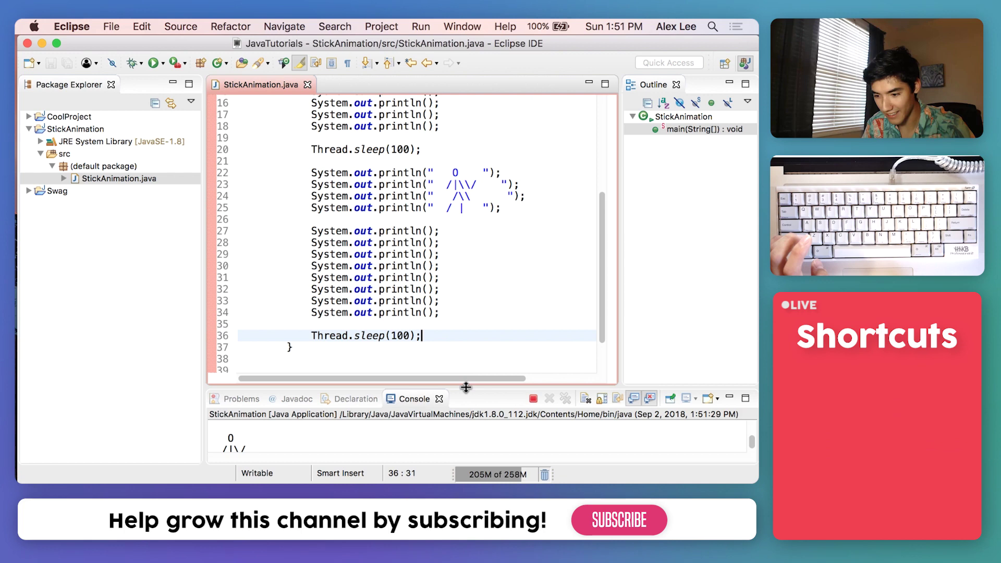
drag(466, 397, 465, 161)
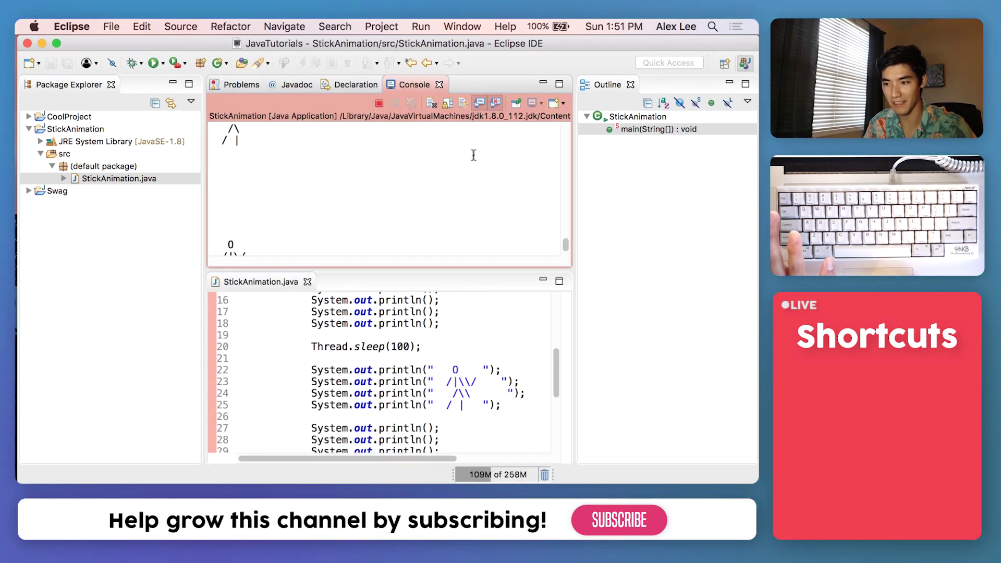
click(290, 275)
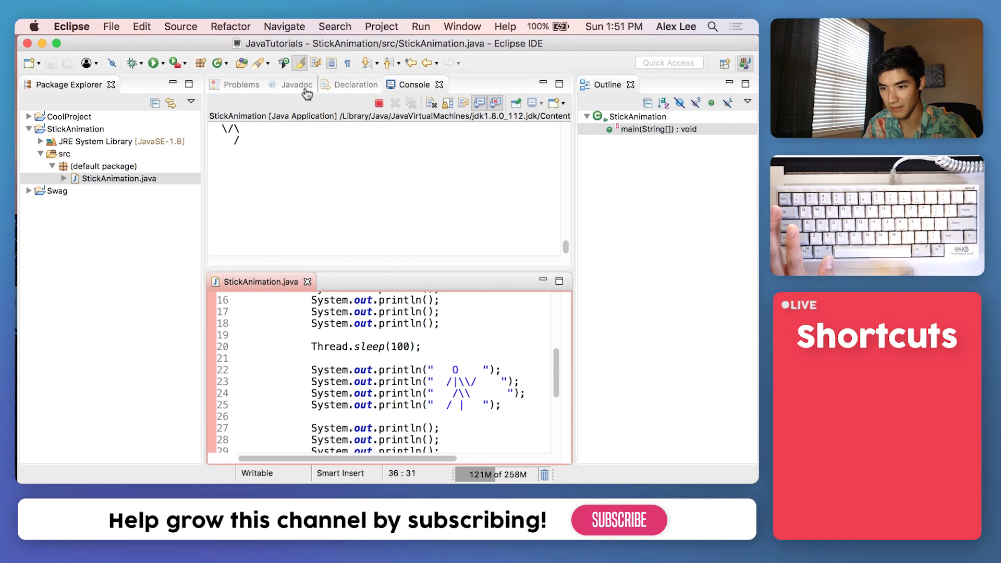
drag(308, 91, 308, 117)
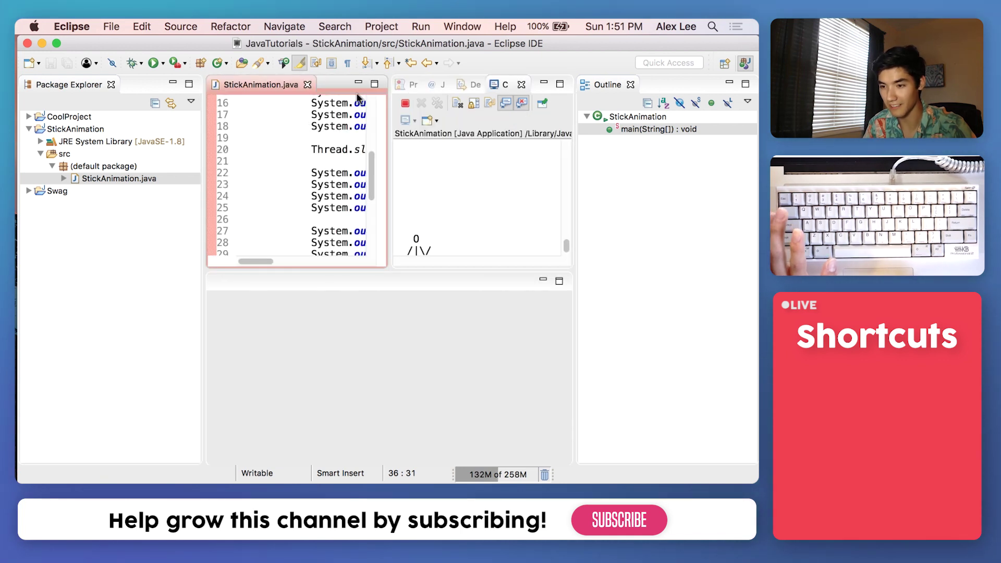
click(482, 24)
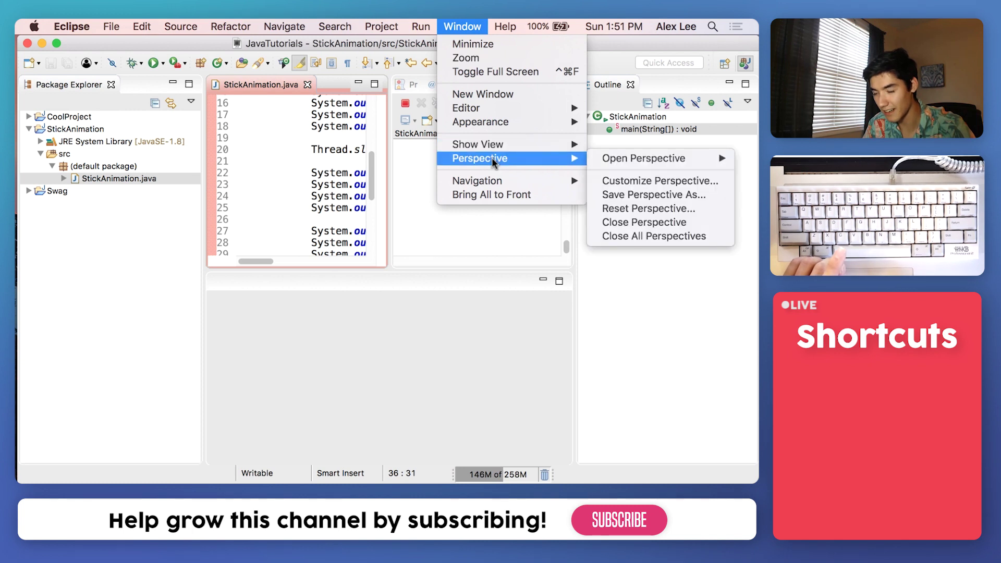
mouse_move(479, 158)
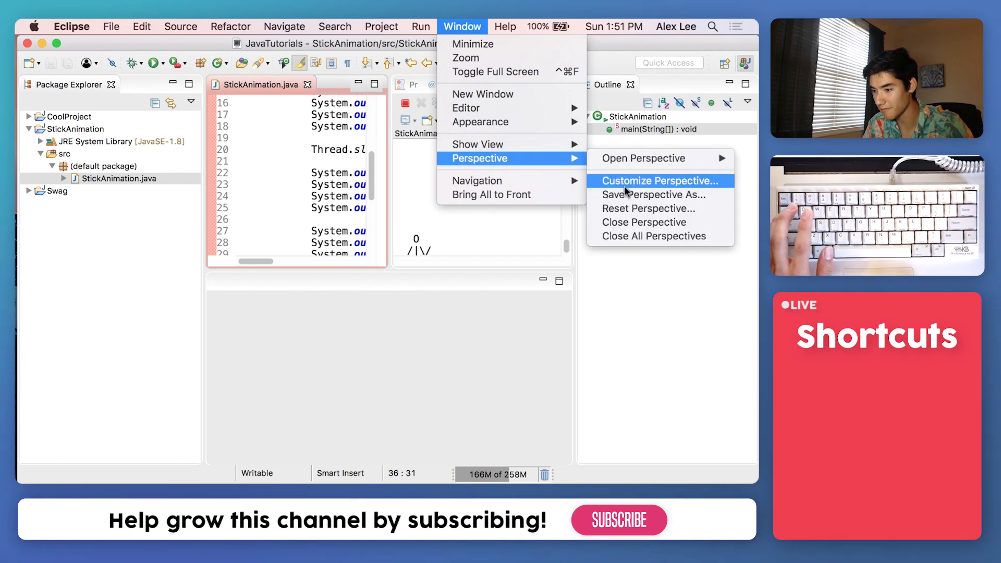
Reset the Java perspective, reopen StickAnimation.java, and enlarge the console pane upward
click(629, 208)
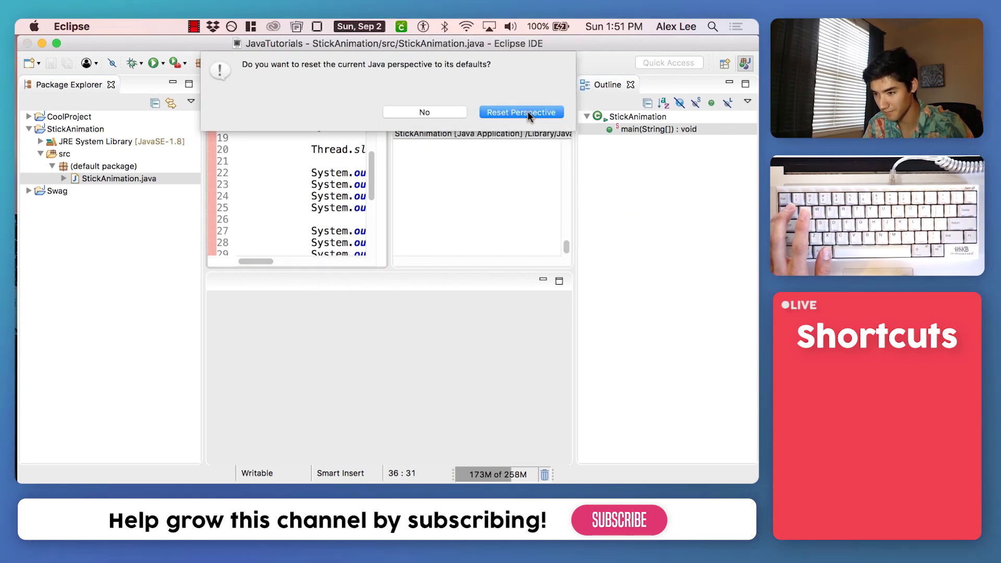
click(520, 113)
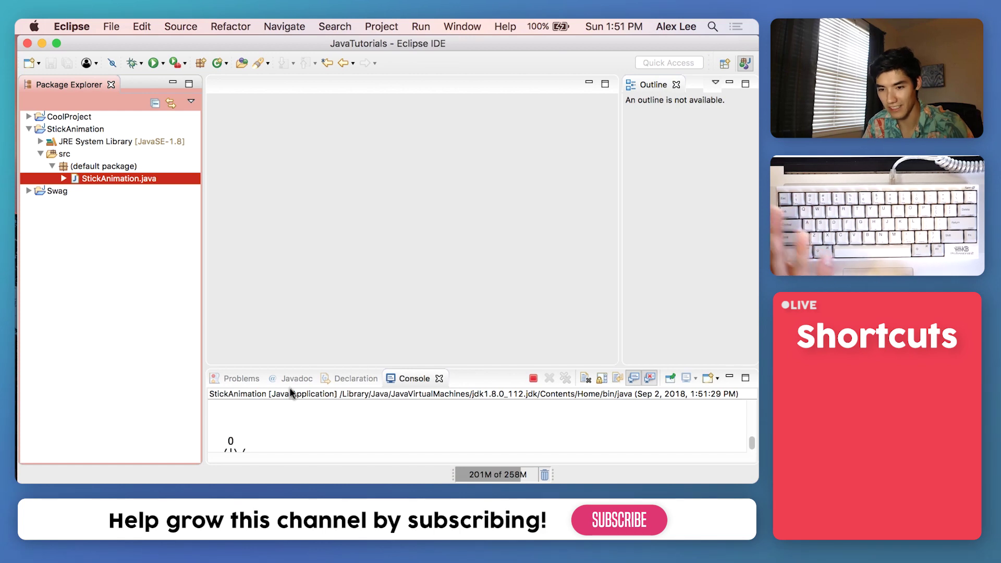
double_click(119, 178)
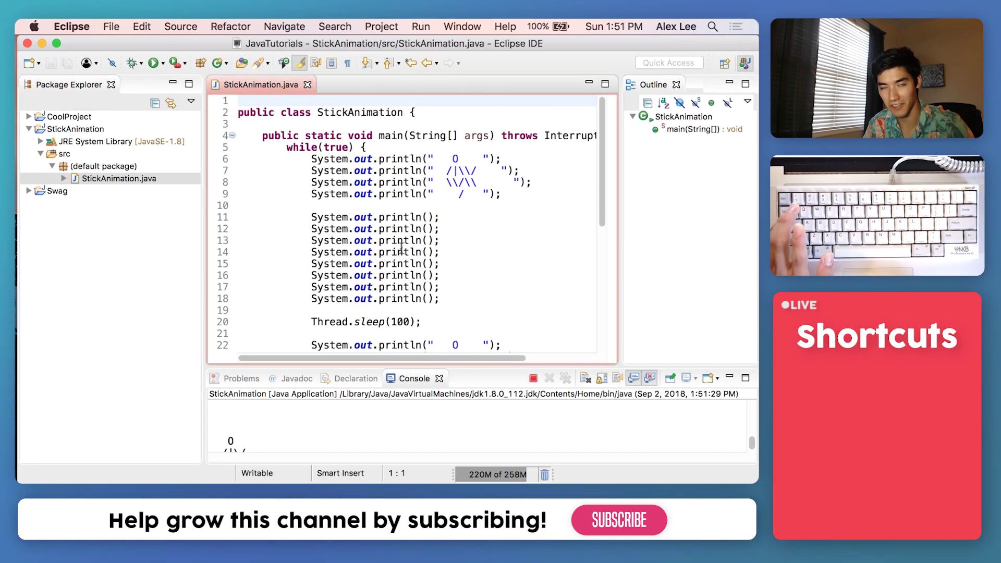
drag(489, 368, 488, 208)
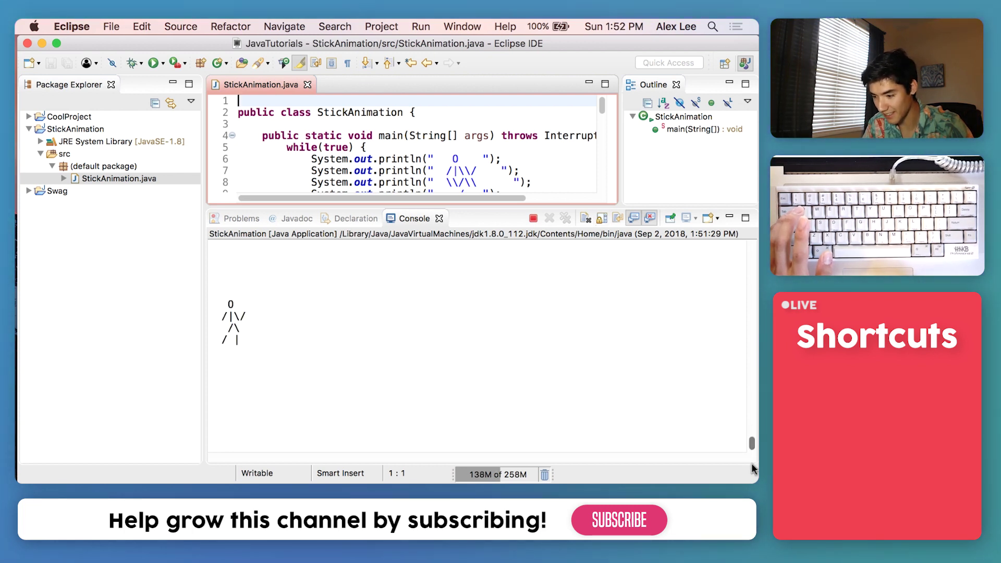
Drag the editor/console divider down for more code space and relaunch StickAnimation
drag(514, 205, 515, 329)
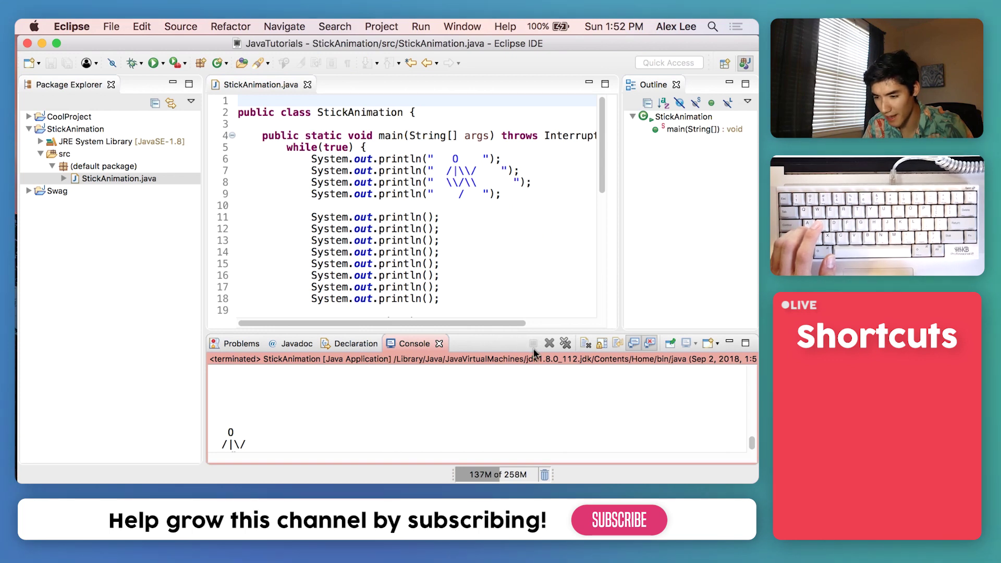
click(156, 62)
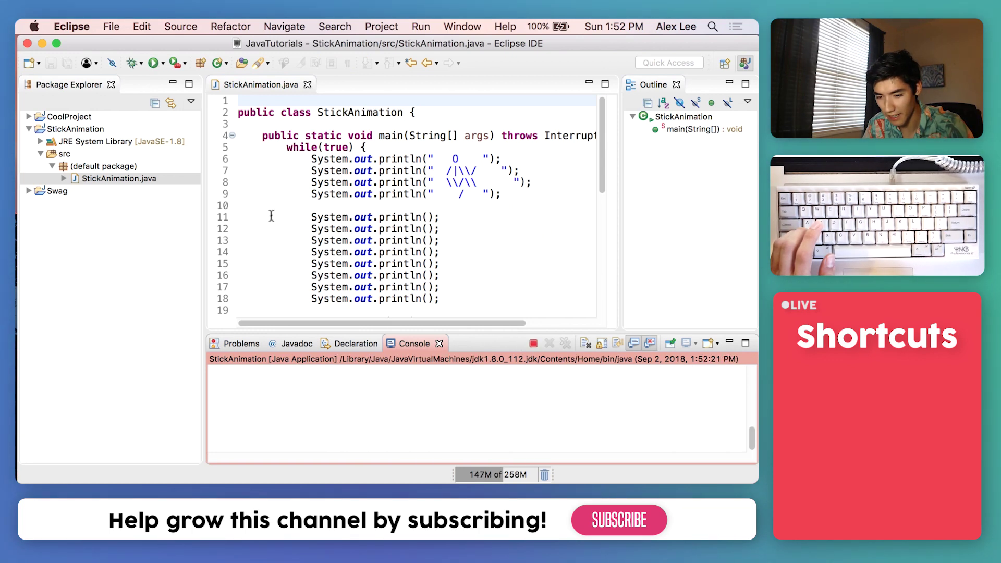
scroll(438, 212, down, 5)
scroll(463, 168, up, 3)
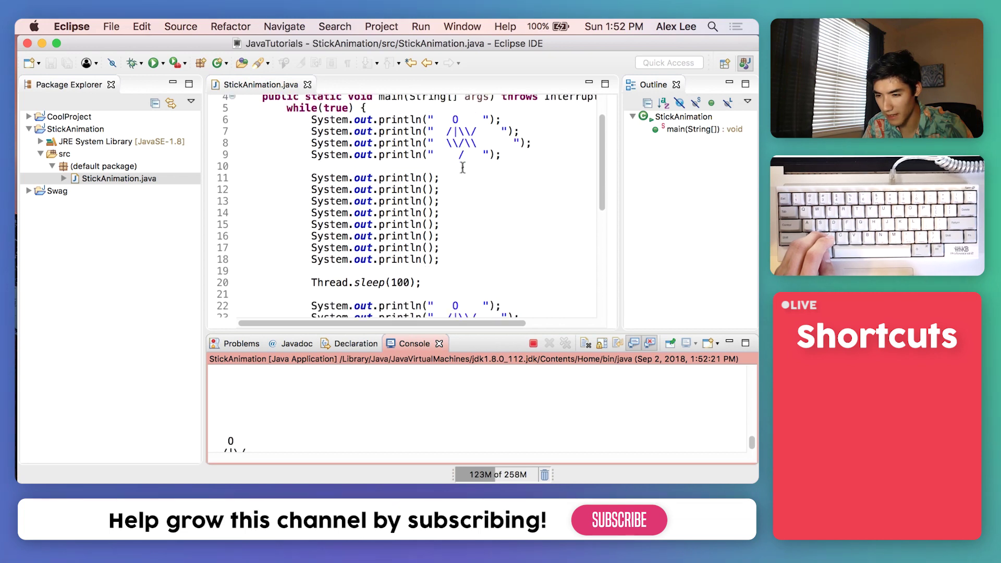
Cut the first Thread.sleep(100) and paste it right after the first stick figure
drag(422, 276, 312, 275)
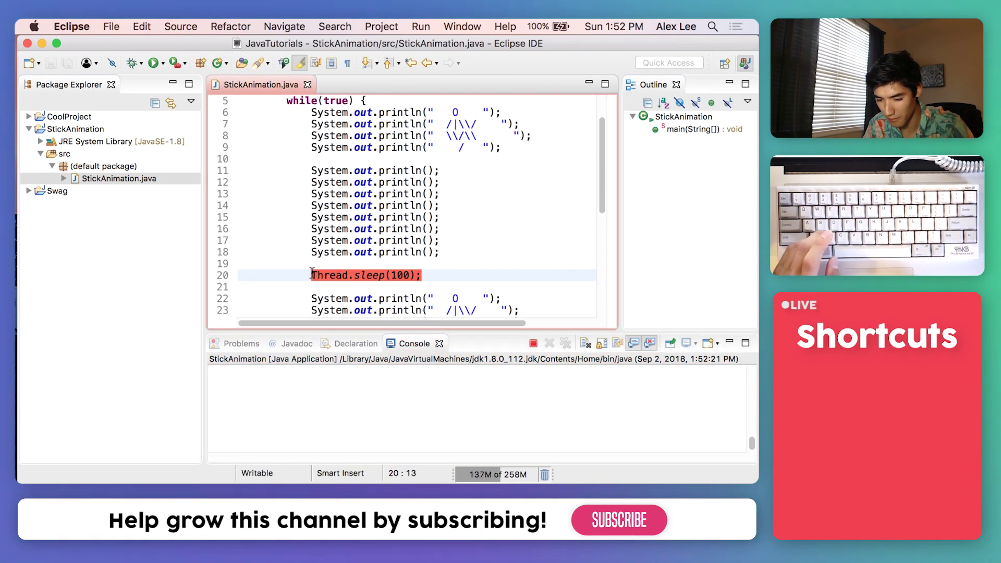
key(super+x)
key(BackSpace)
key(BackSpace)
key(BackSpace)
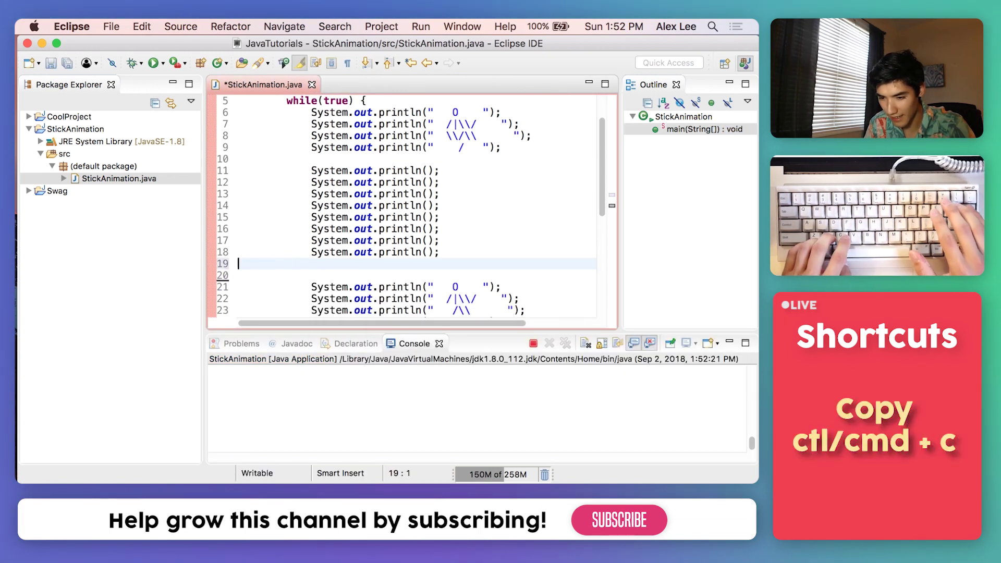
click(511, 151)
key(Return)
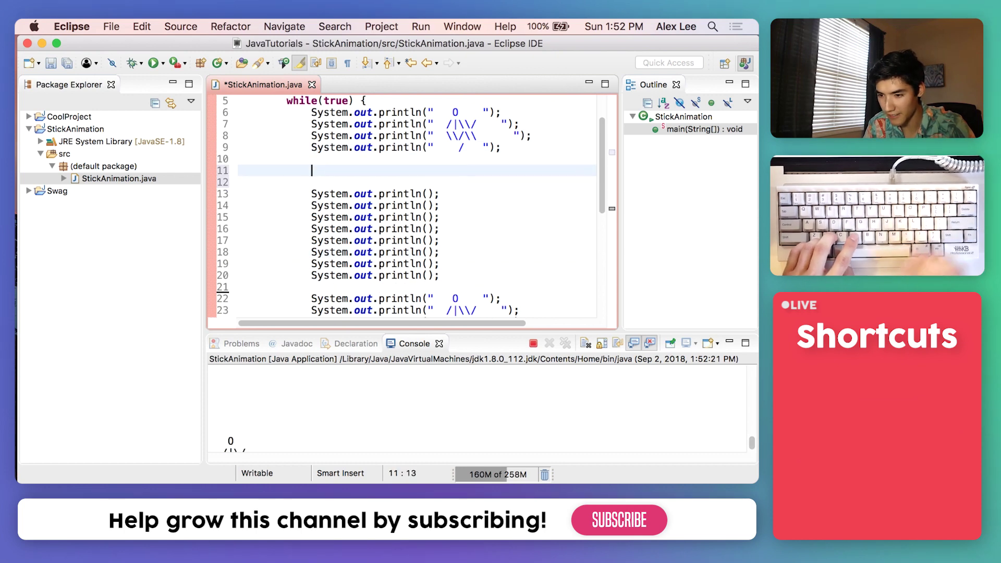
key(super+v)
scroll(502, 196, down, 2)
scroll(501, 196, down, 5)
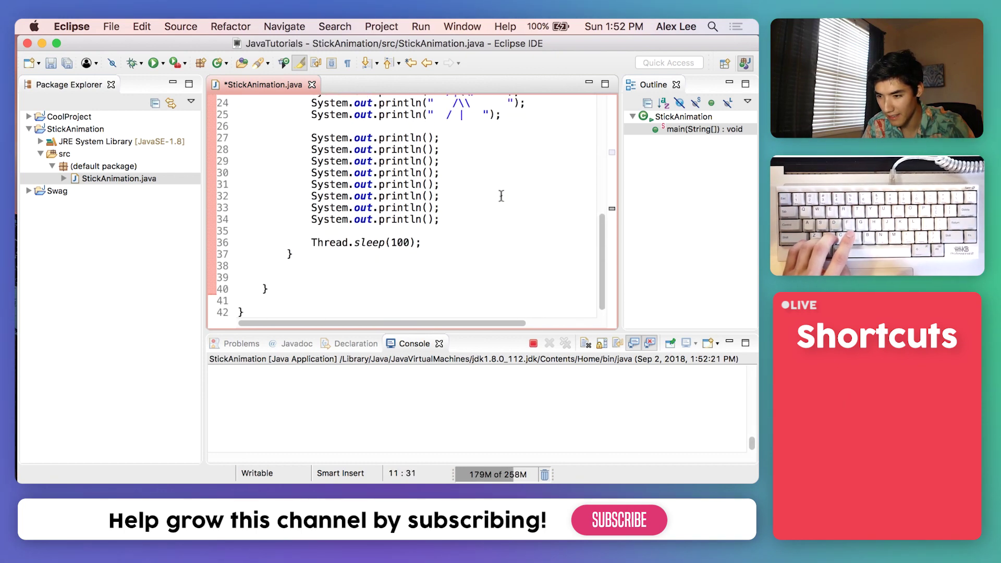
Add Thread.sleep(100) after the second figure, delete the trailing pause, save, and rerun
click(513, 115)
key(Return)
key(Return)
key(super+v)
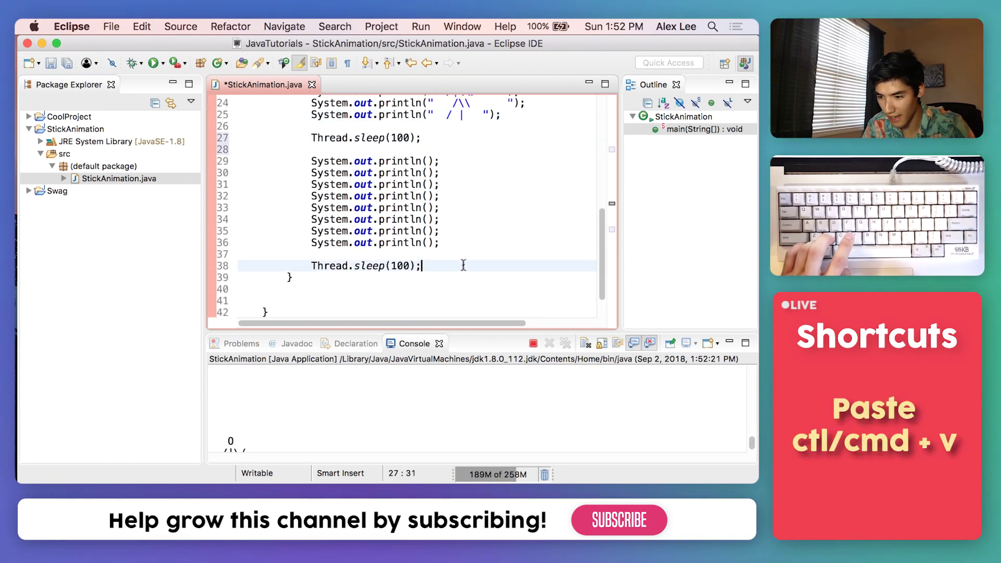
drag(469, 269, 470, 243)
key(BackSpace)
click(442, 219)
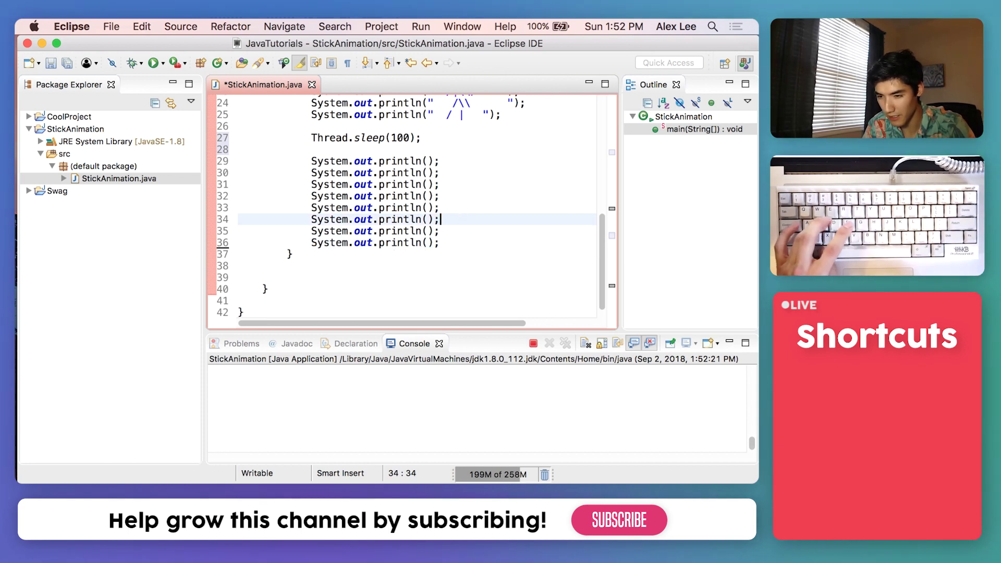
key(super+s)
click(153, 63)
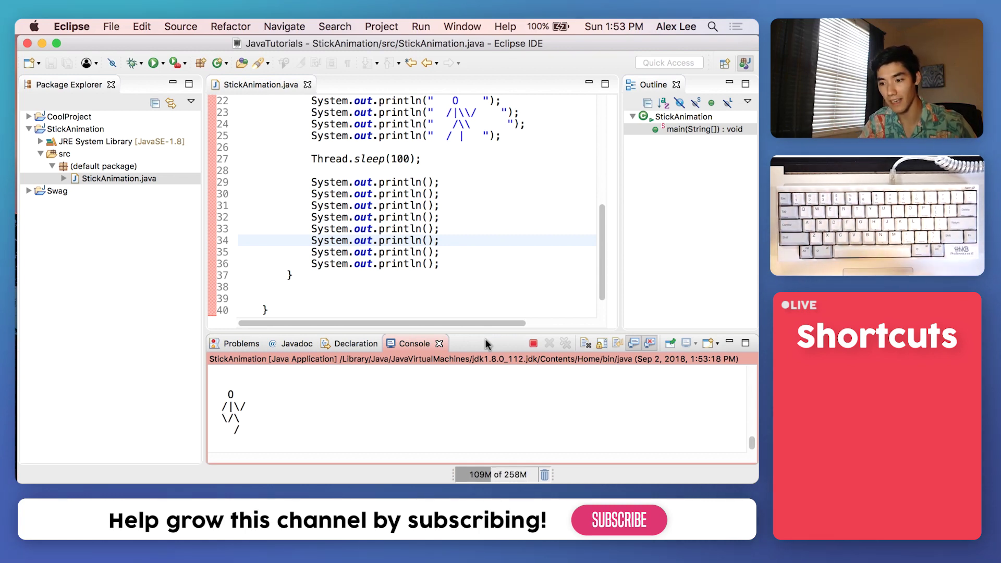
scroll(456, 274, up, 8)
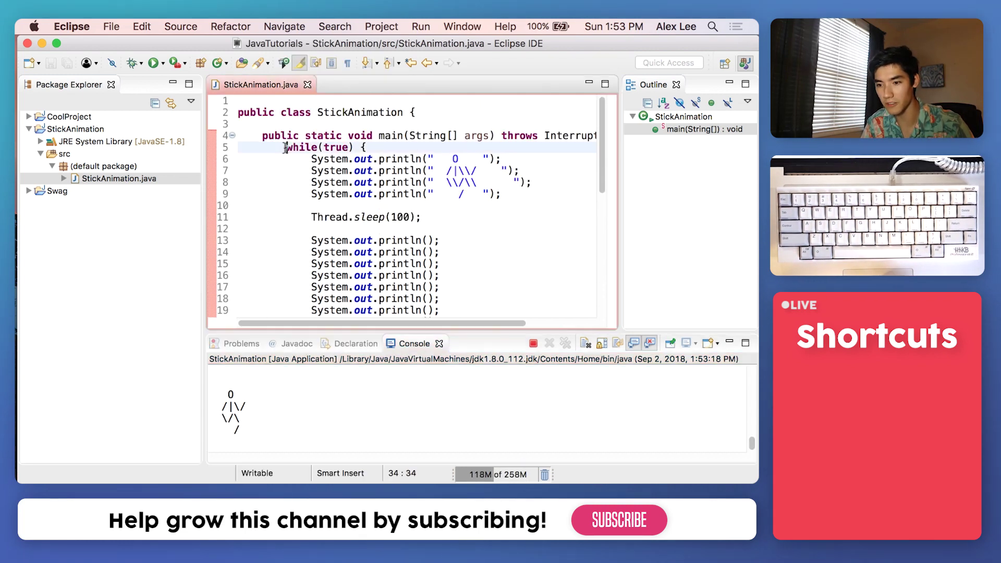
Terminate the running while(true) animation from the Console and launch a fresh run
drag(286, 147, 374, 147)
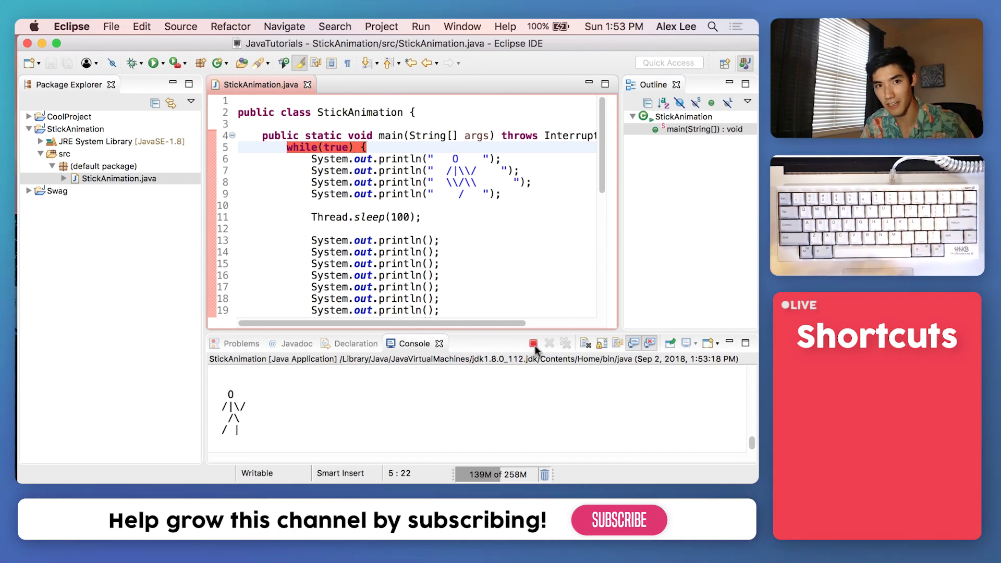
click(534, 344)
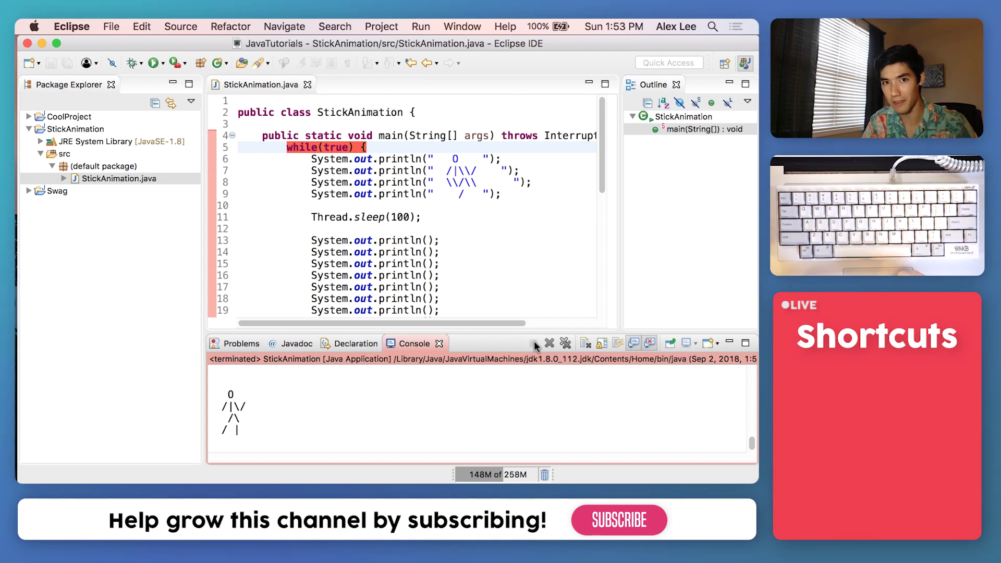
click(155, 63)
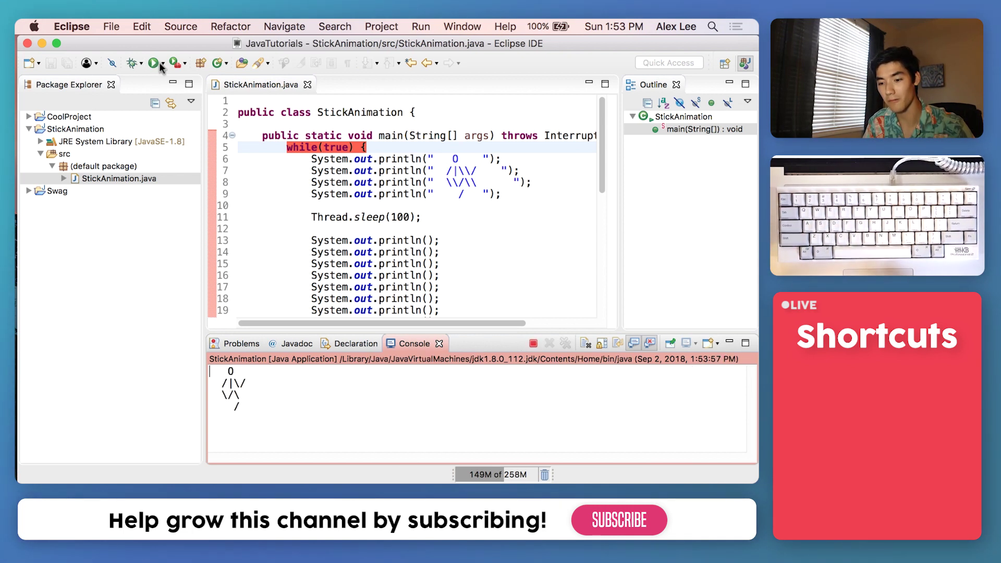